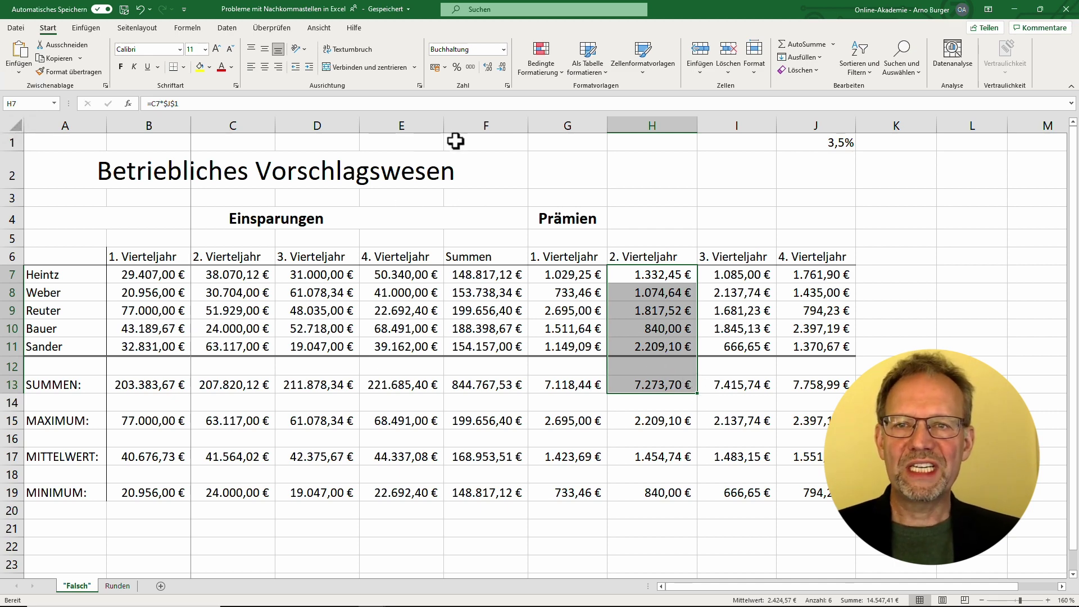
Extend the displayed precision of the second-quarter bonuses in H7:H13 to five decimal places
left_click(489, 69)
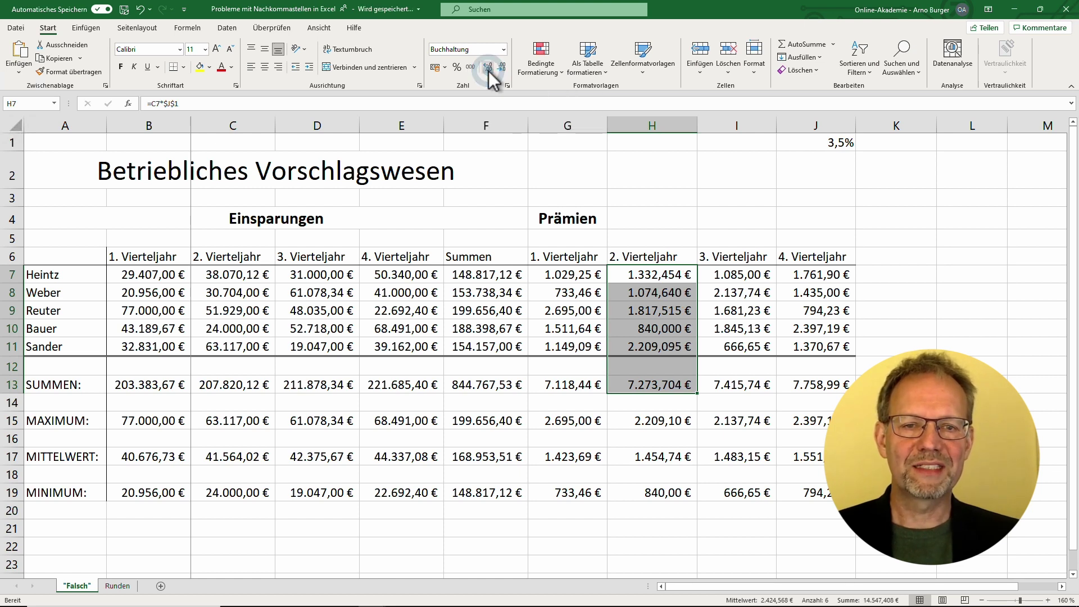
left_click(488, 68)
left_click(489, 69)
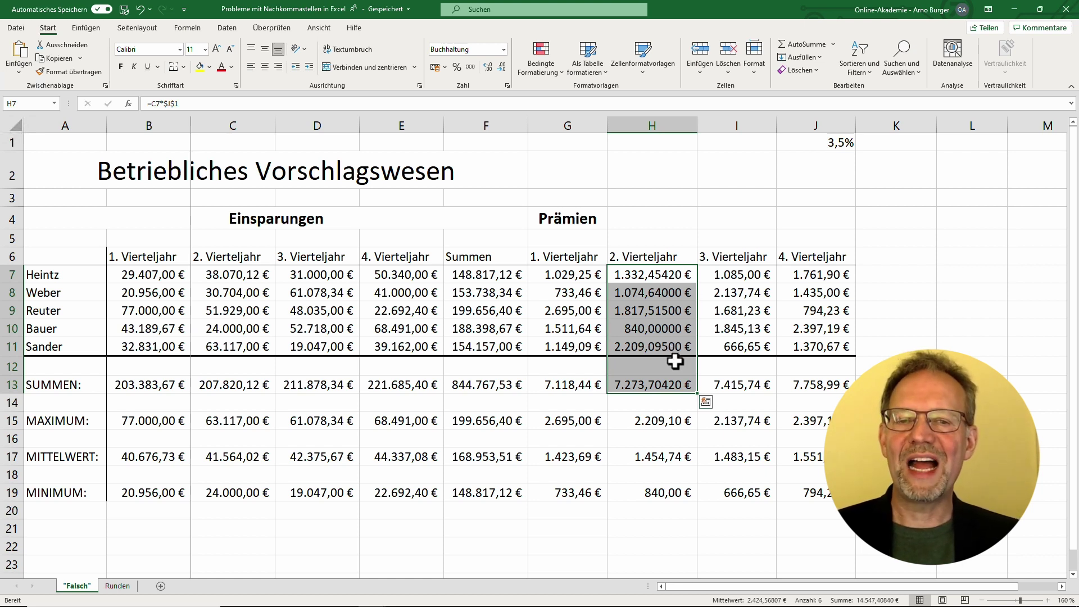
Reduce the displayed precision of H7:H13 to two decimal places
left_click(503, 69)
left_click(503, 70)
left_click(503, 70)
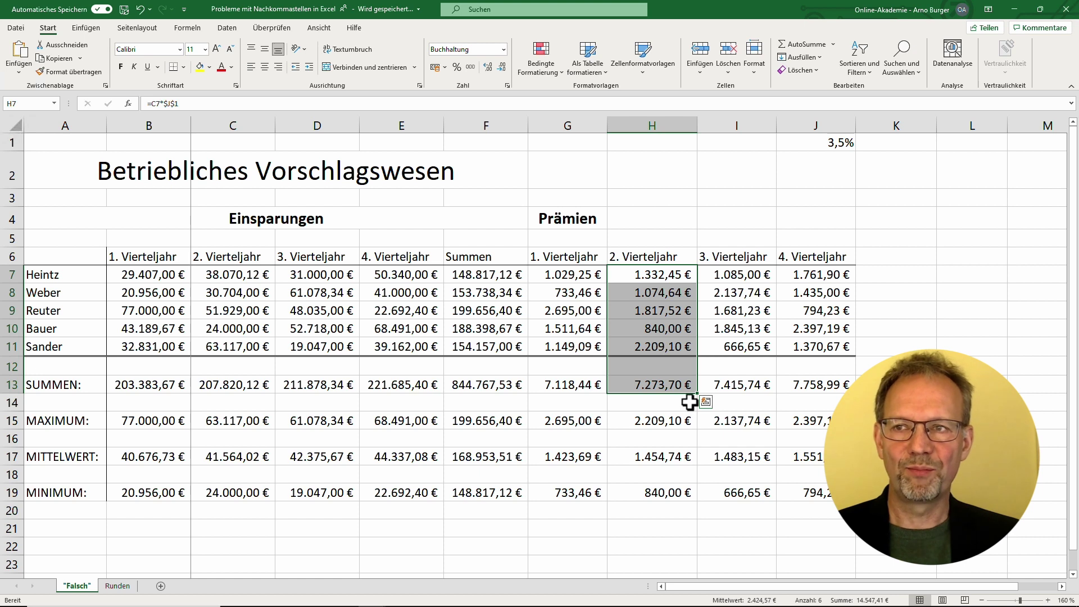
Enable the advanced calculation option "Genauigkeit wie angezeigt festlegen" for this workbook, accepting the permanent loss of precision
left_click(18, 28)
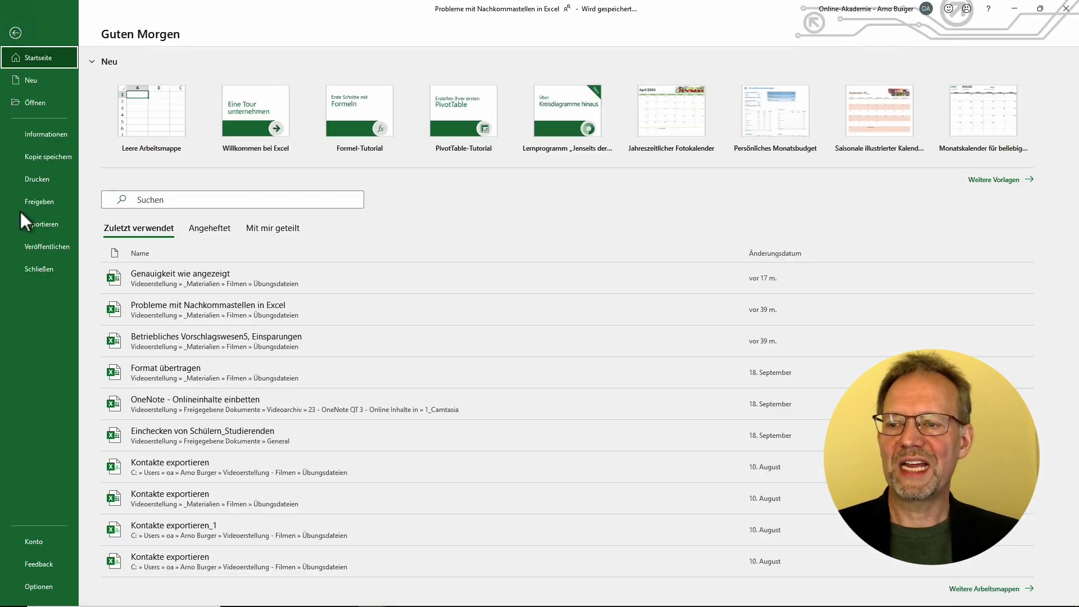
left_click(36, 587)
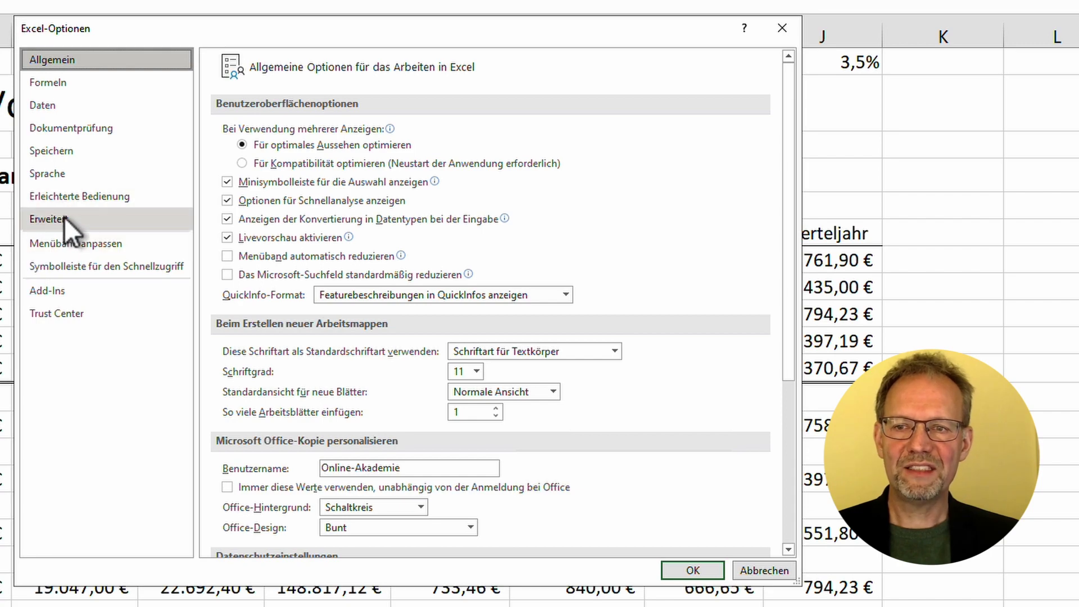
left_click(64, 218)
scroll(579, 234, "down", 15)
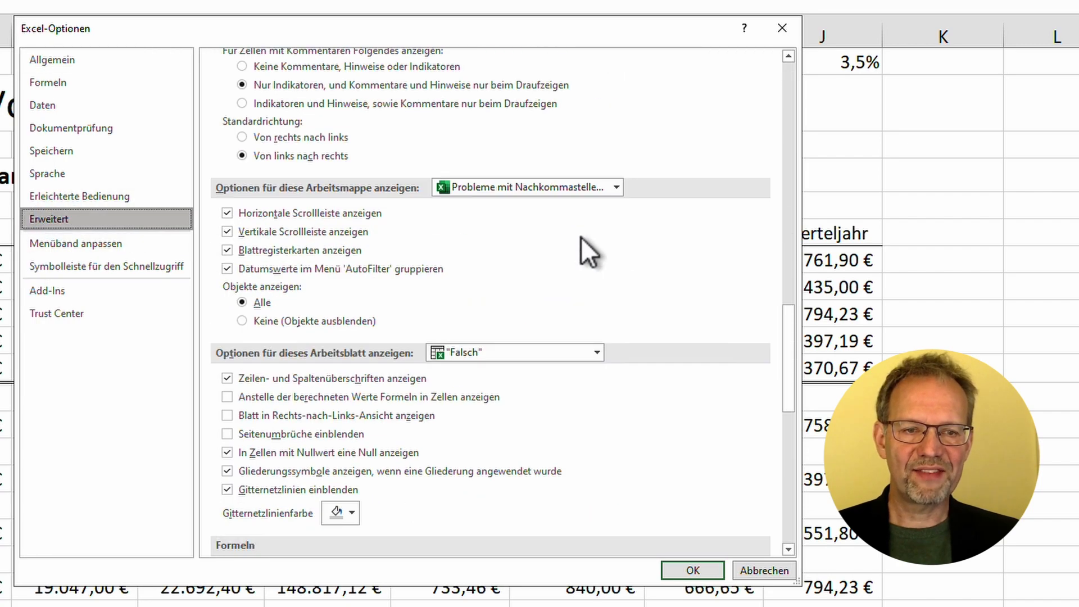
scroll(581, 237, "down", 10)
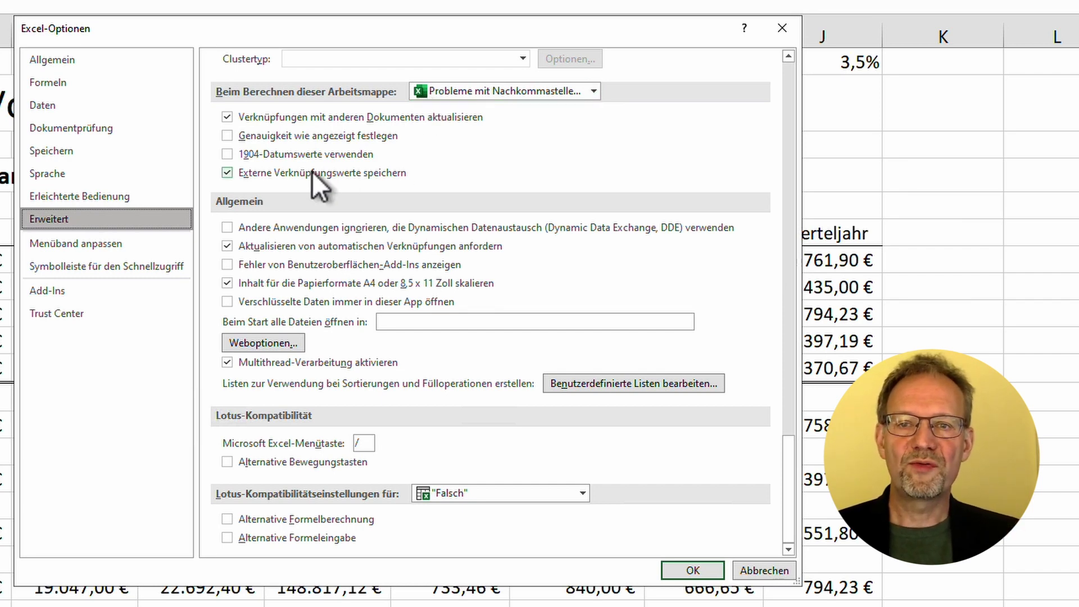
left_click(329, 138)
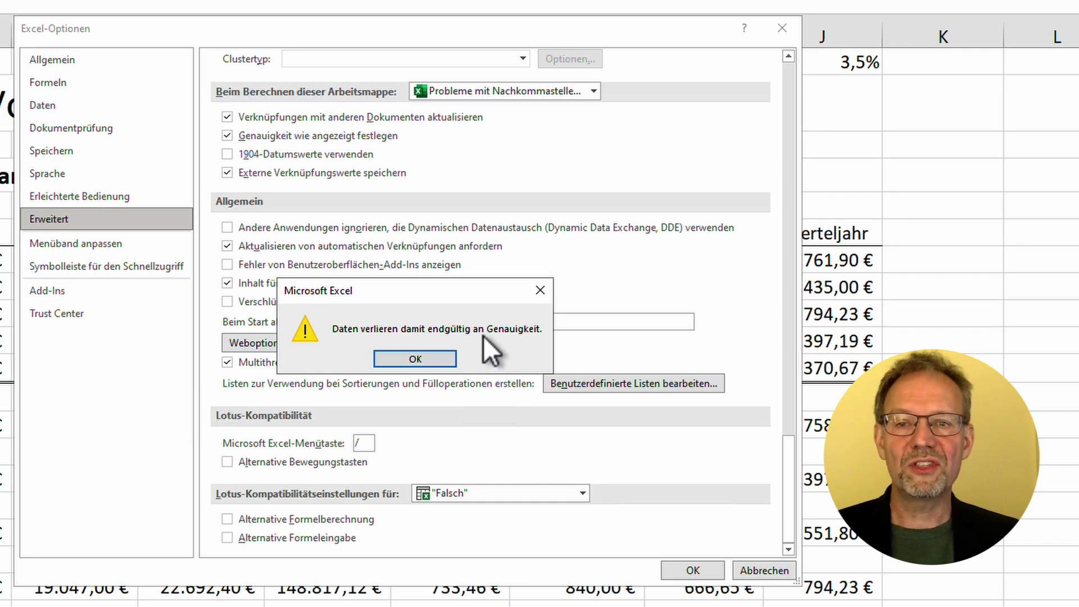
left_click(451, 358)
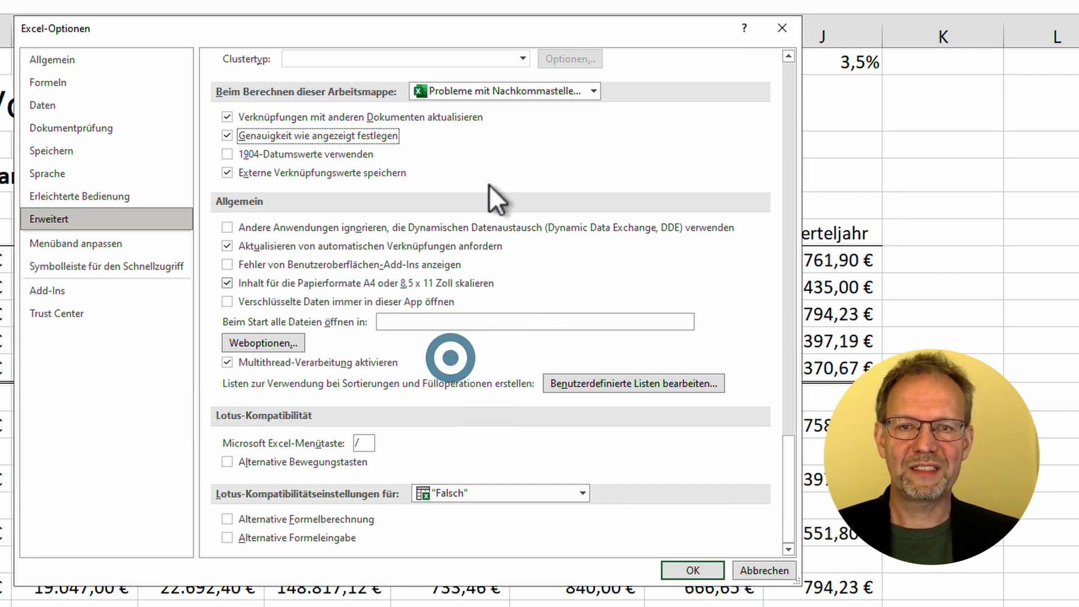
left_click_drag(503, 25, 203, 5)
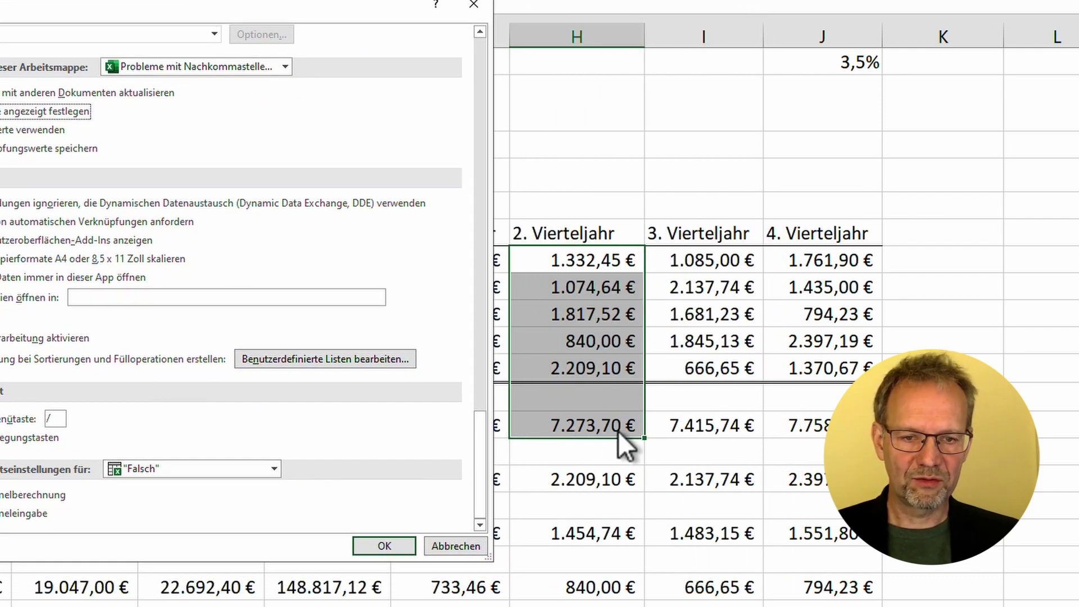
left_click(393, 544)
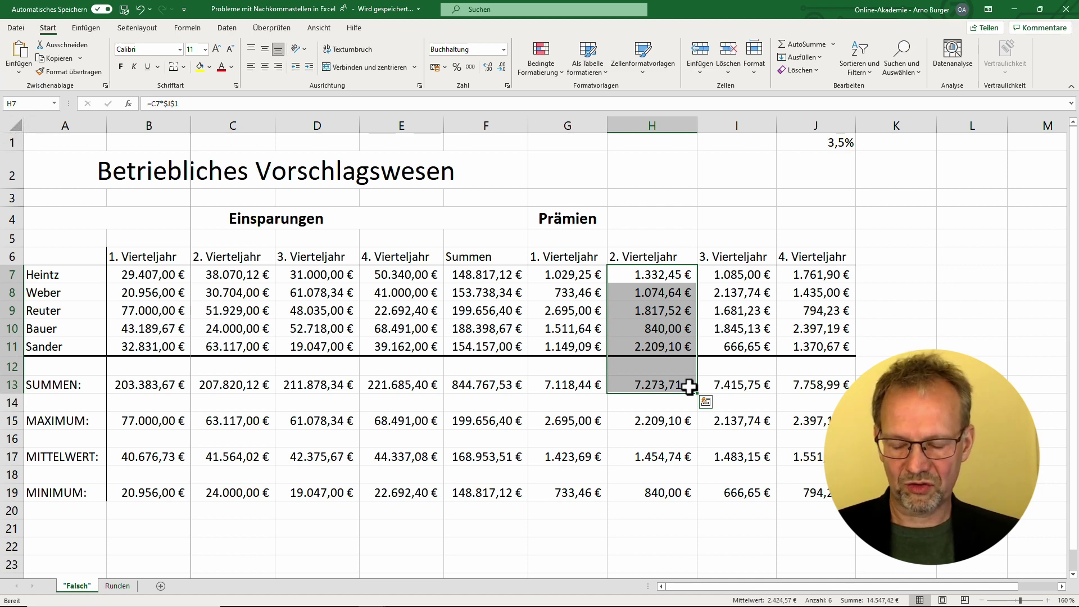
Switch to the "Genauigkeit wie angezeigt" workbook and check the number format of cell B2 without changing it
key("alt+Tab")
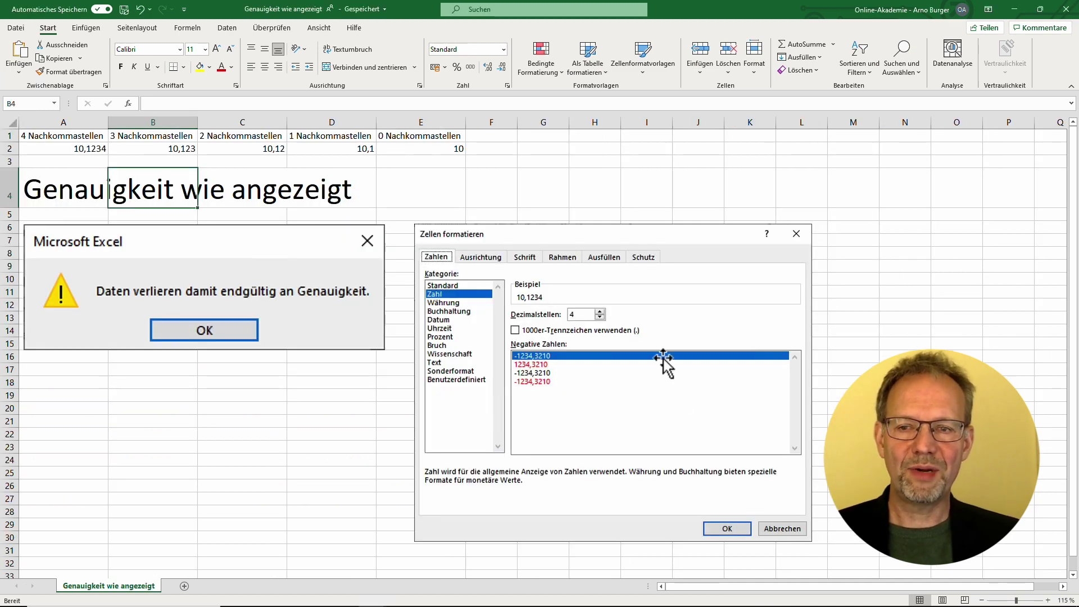
left_click(171, 298)
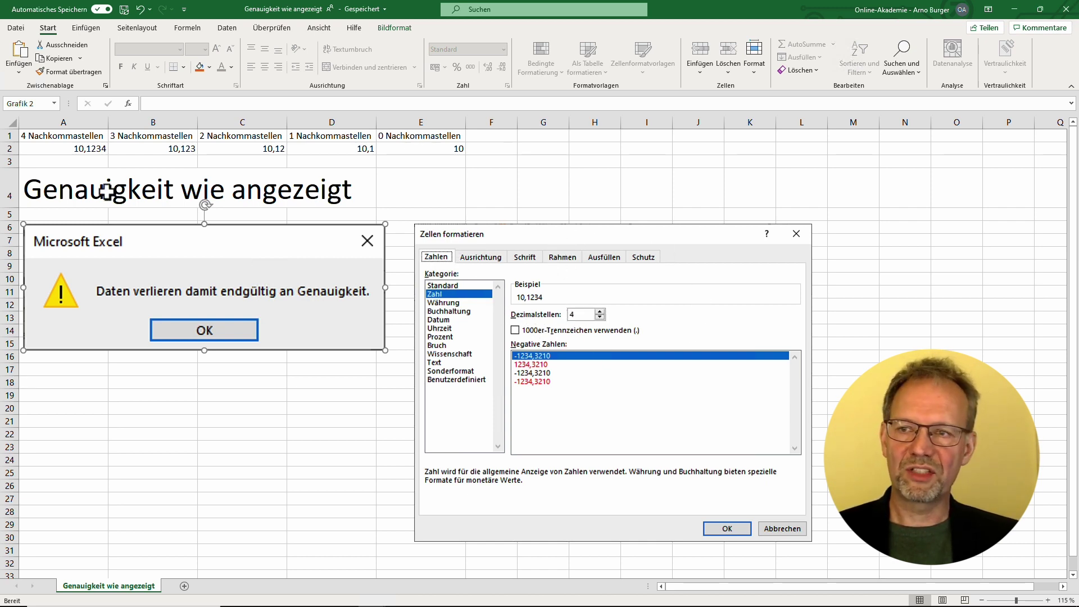
left_click(158, 145)
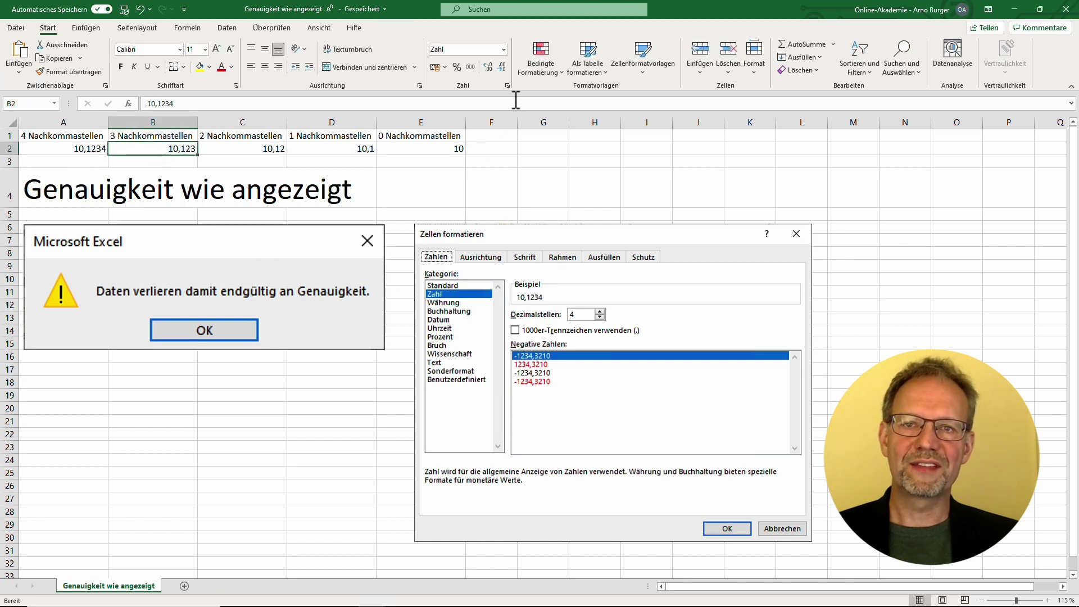
left_click(507, 86)
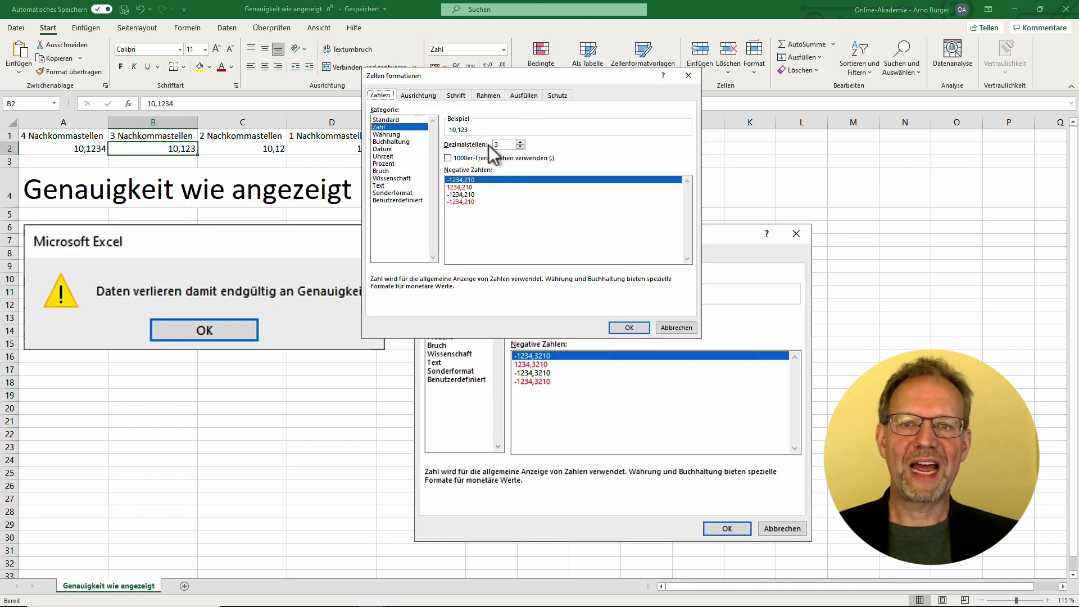
left_click(669, 330)
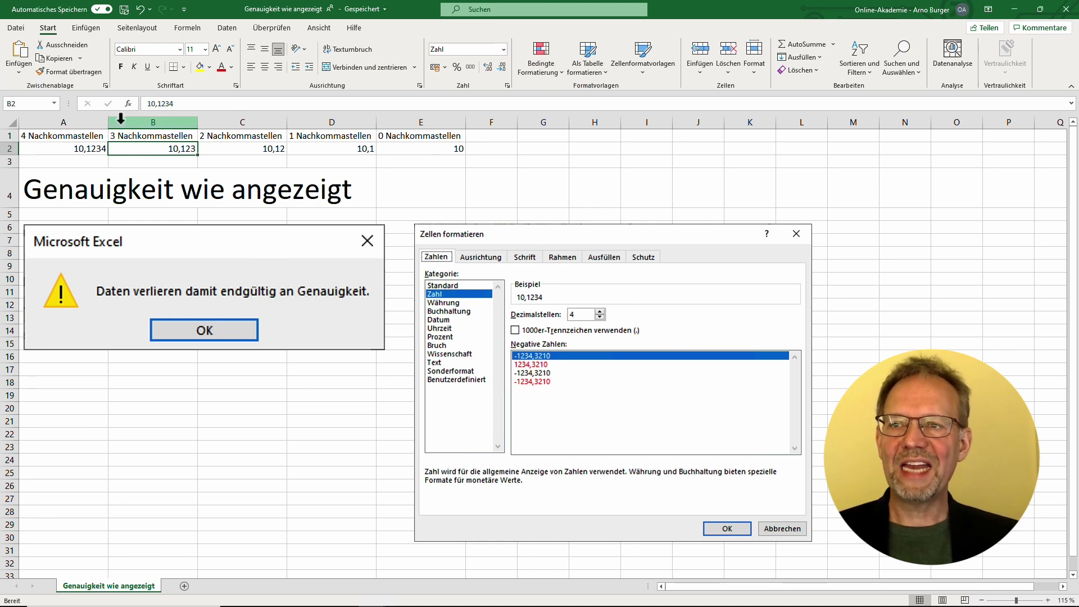
Compare the stored values of cells A2 to E2 with their displayed decimal places
left_click(70, 149)
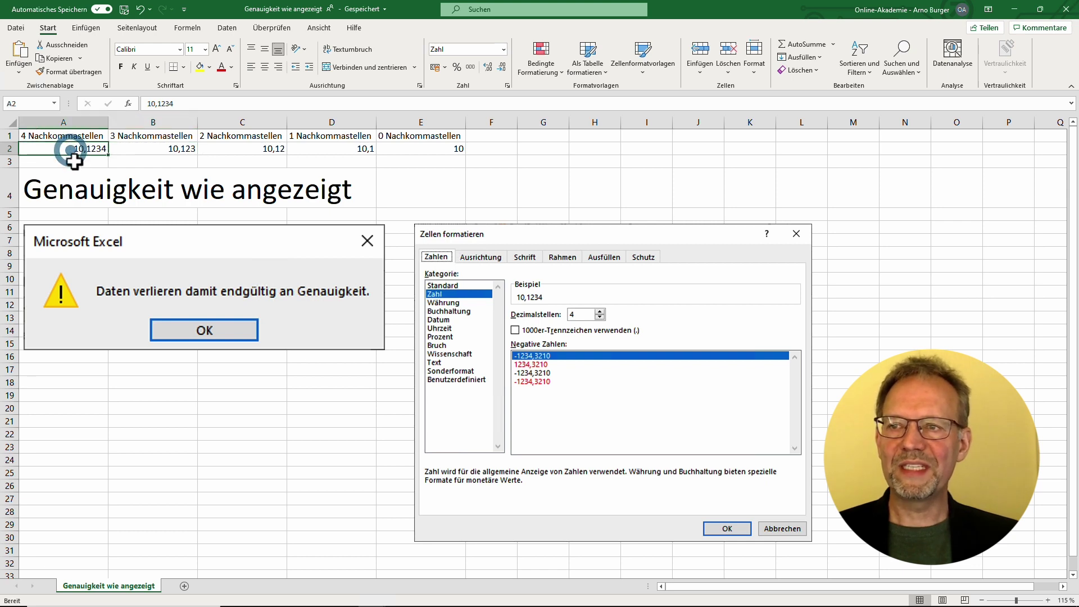
left_click(173, 147)
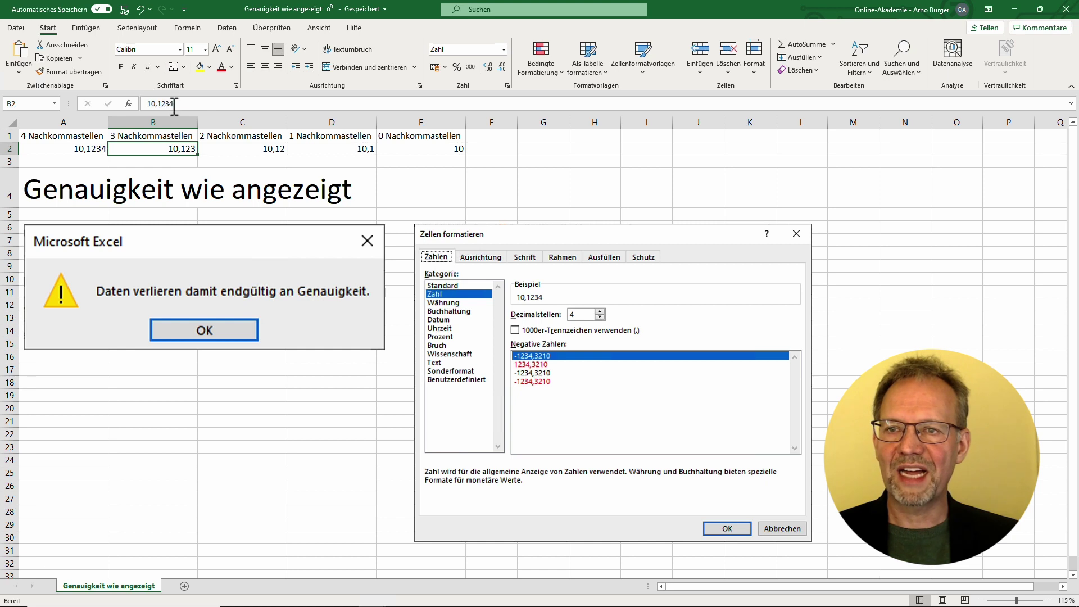
left_click(267, 147)
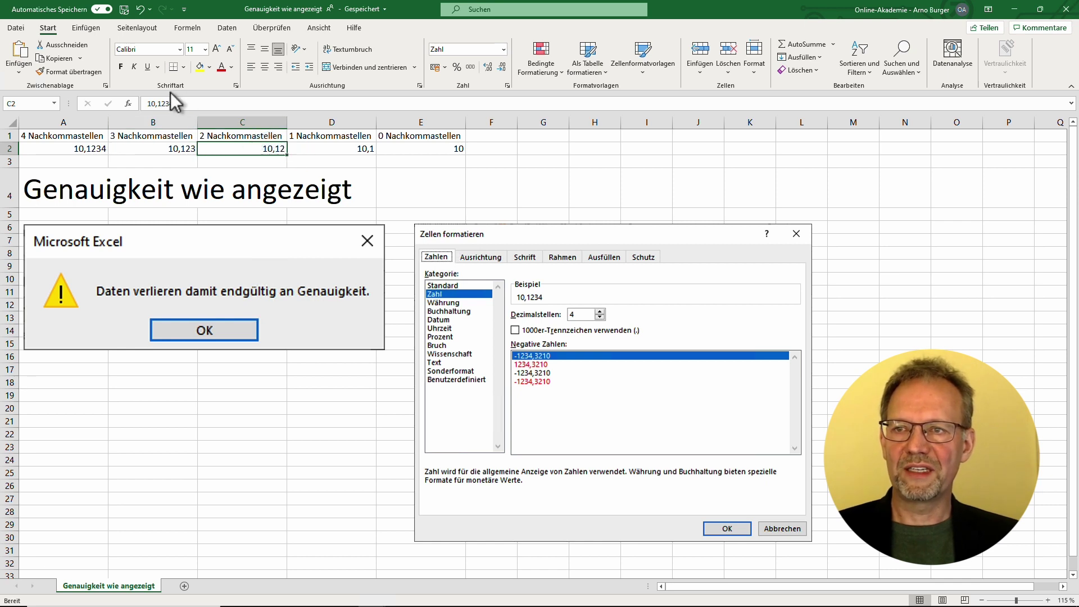
left_click(362, 149)
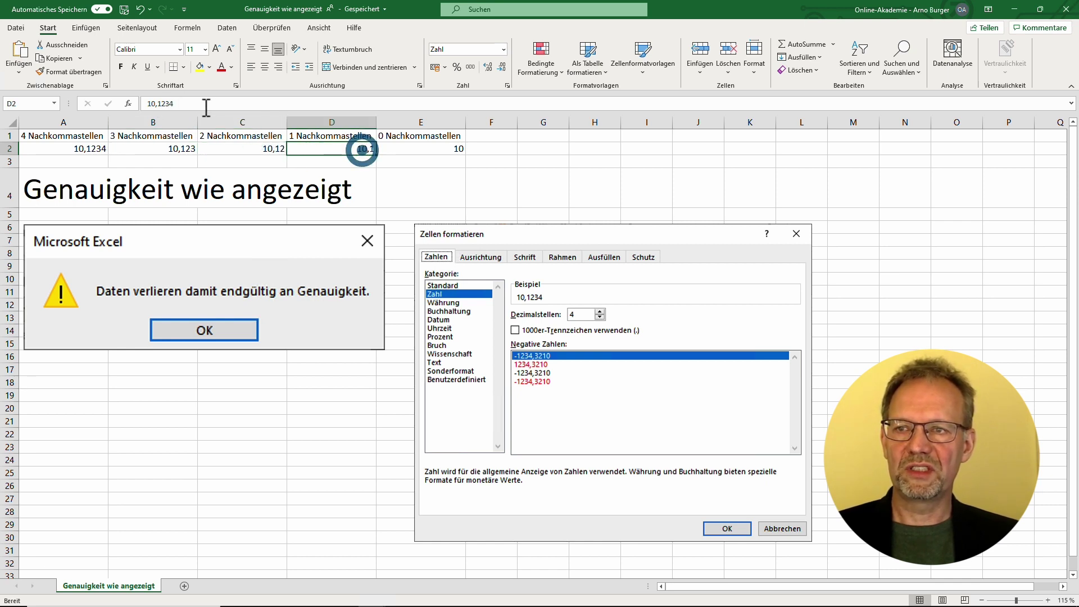
left_click(441, 147)
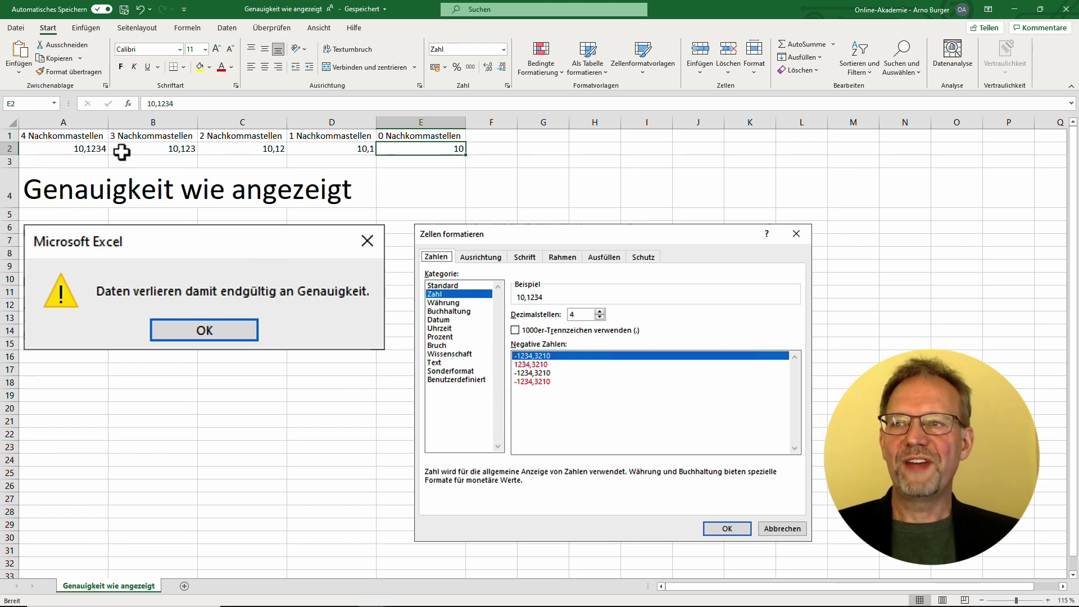
left_click(96, 147)
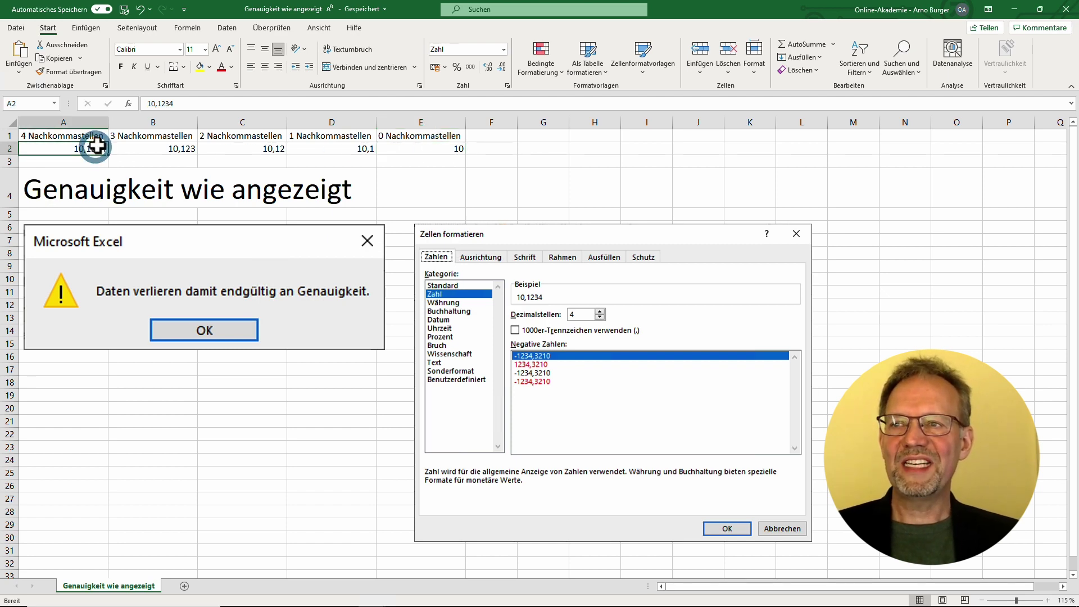
Turn on "Genauigkeit wie angezeigt festlegen" in the advanced options for Genauigkeit wie angezeigt.xlsx and accept the precision-loss warning
left_click(17, 28)
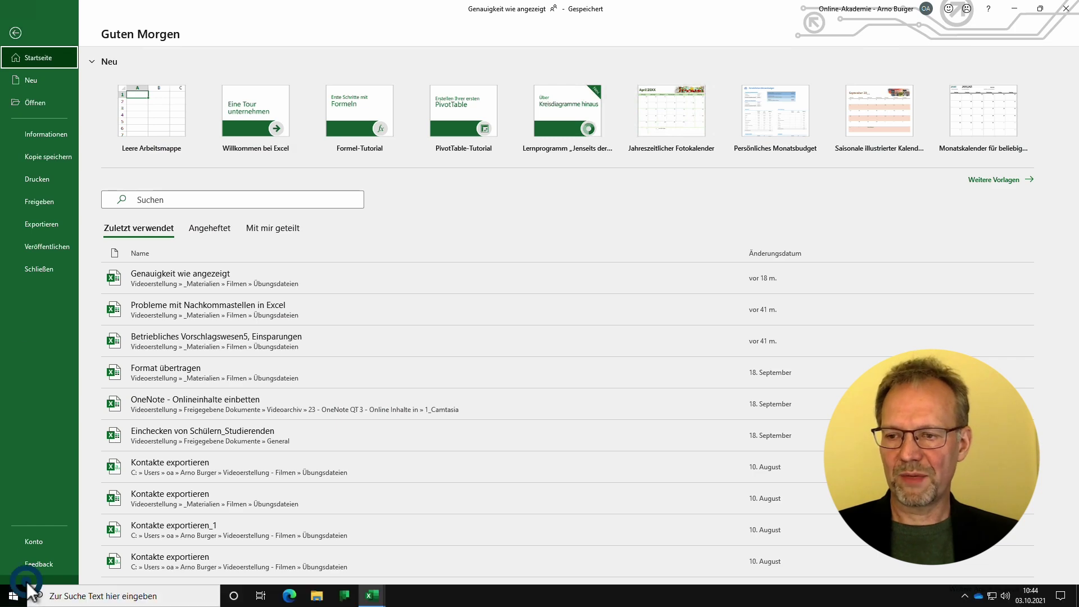
left_click(39, 587)
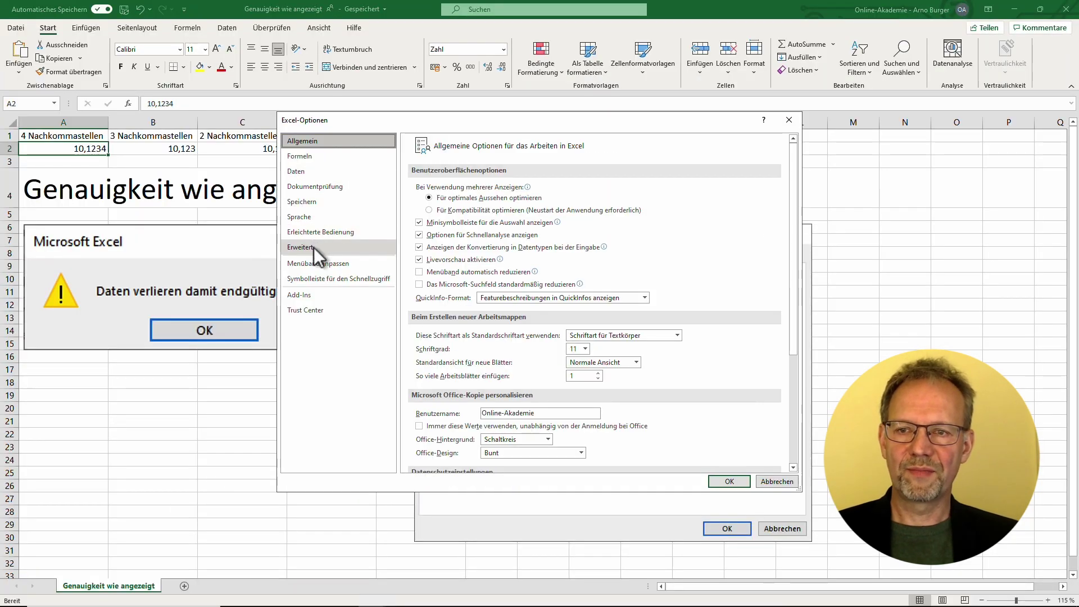
left_click(313, 248)
scroll(641, 278, "down", 15)
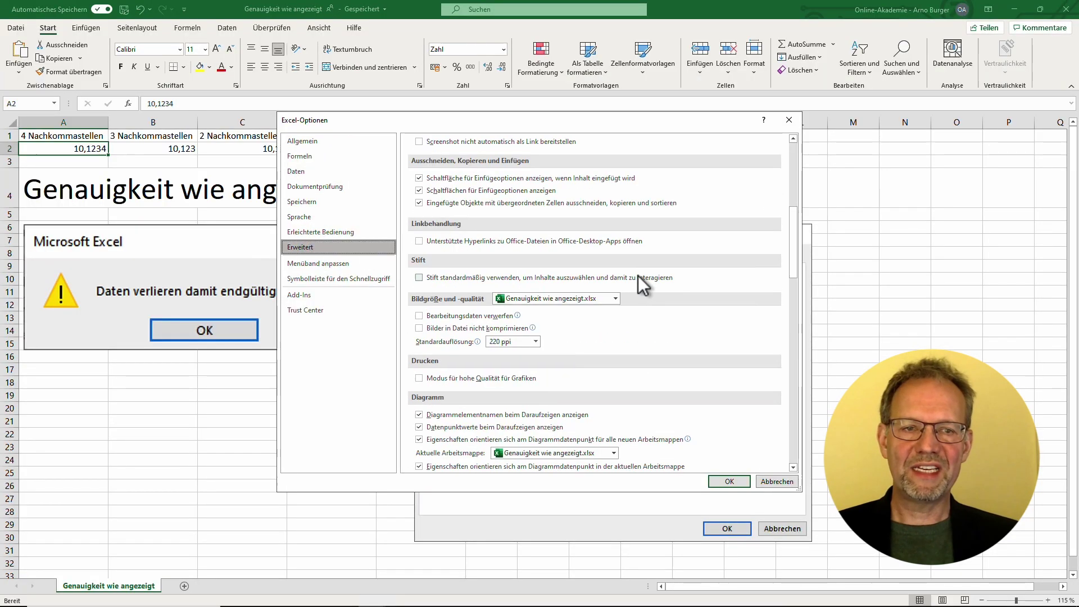
scroll(639, 276, "down", 12)
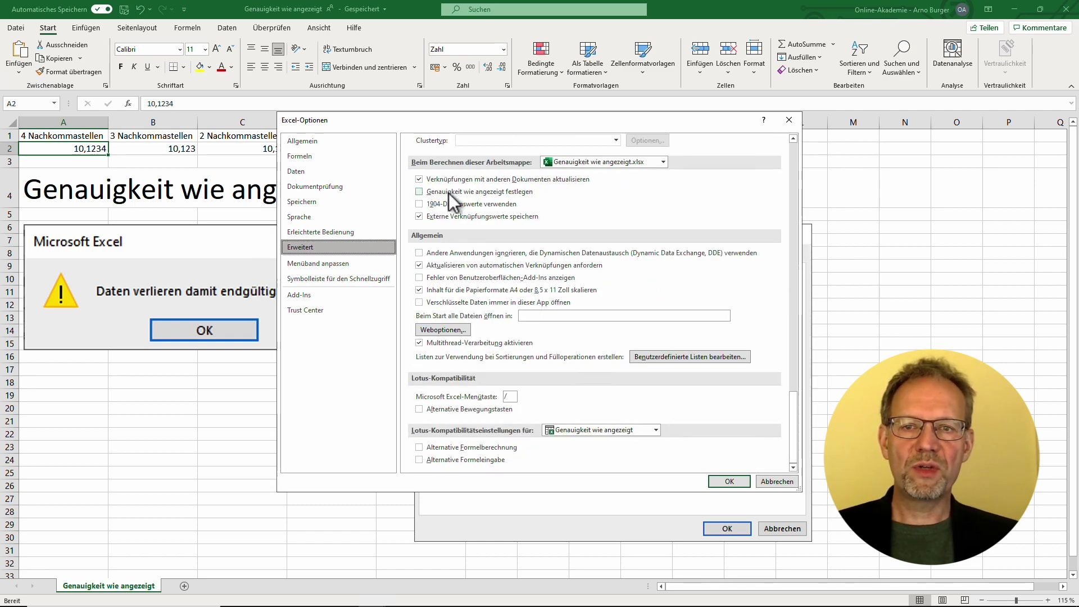
left_click(419, 192)
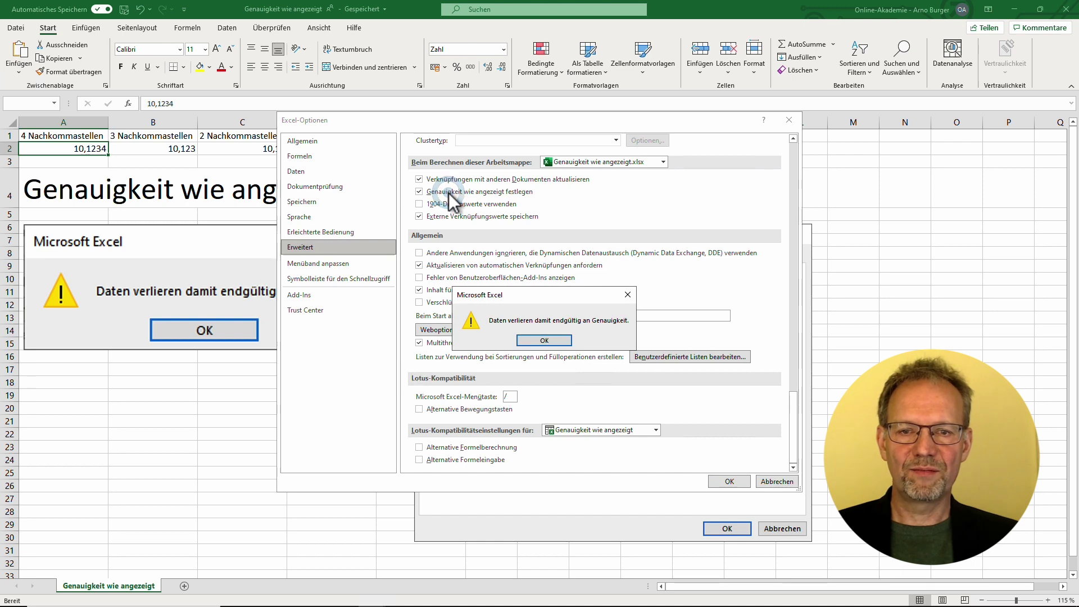
left_click(556, 338)
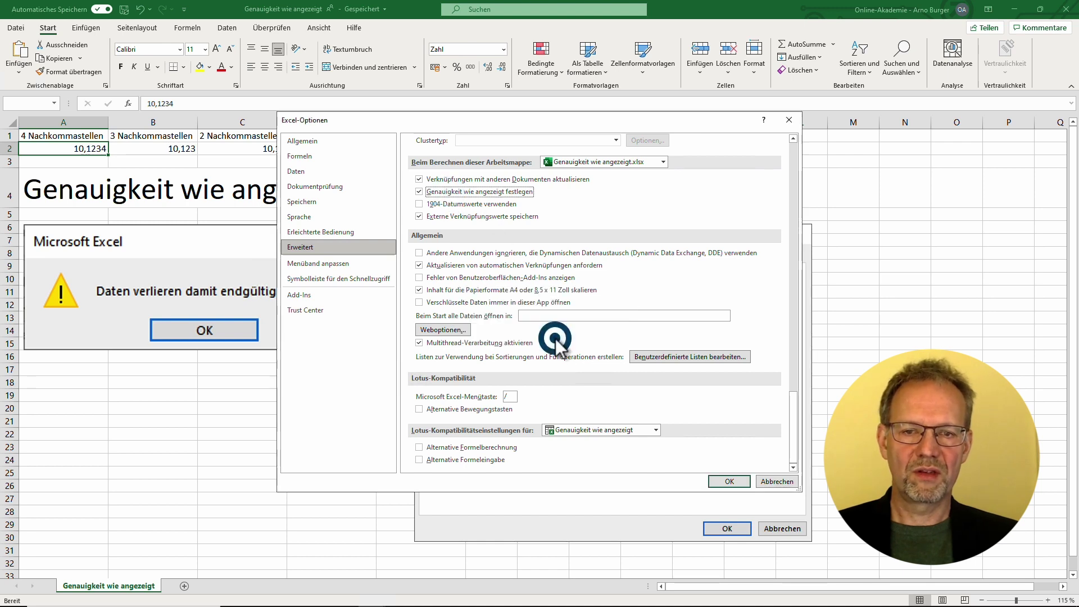
left_click(729, 481)
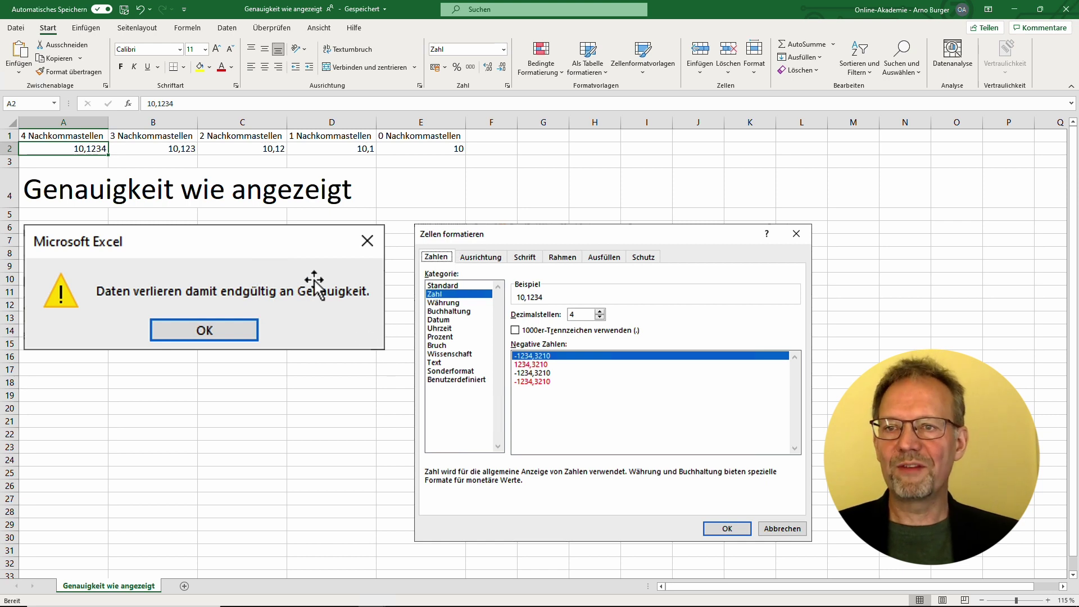
Check the stored values of cells B2 to E2 with the displayed-precision option enabled
left_click(185, 149)
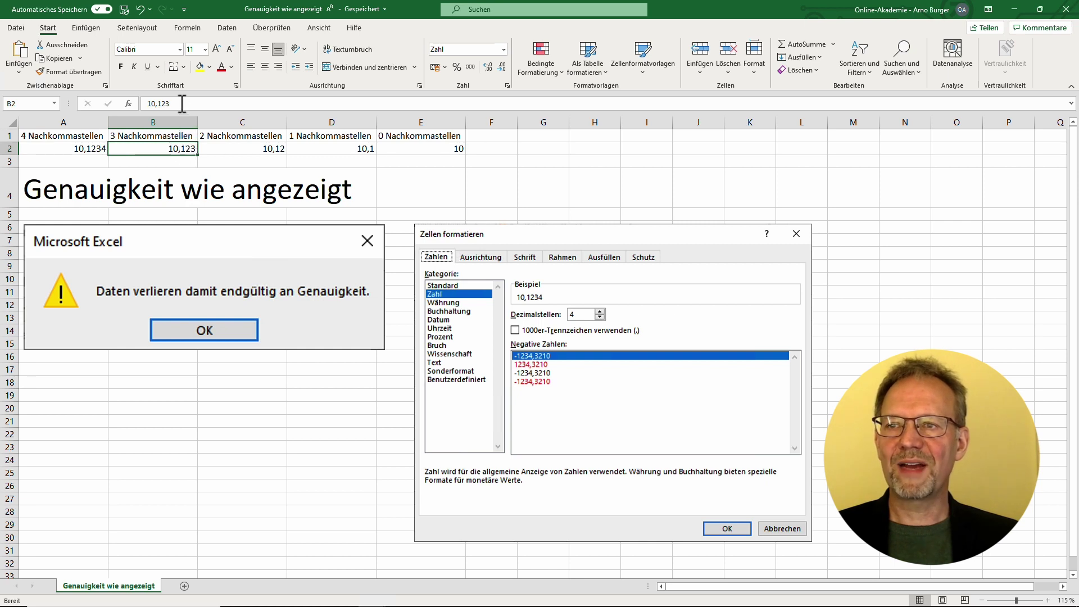
left_click(257, 148)
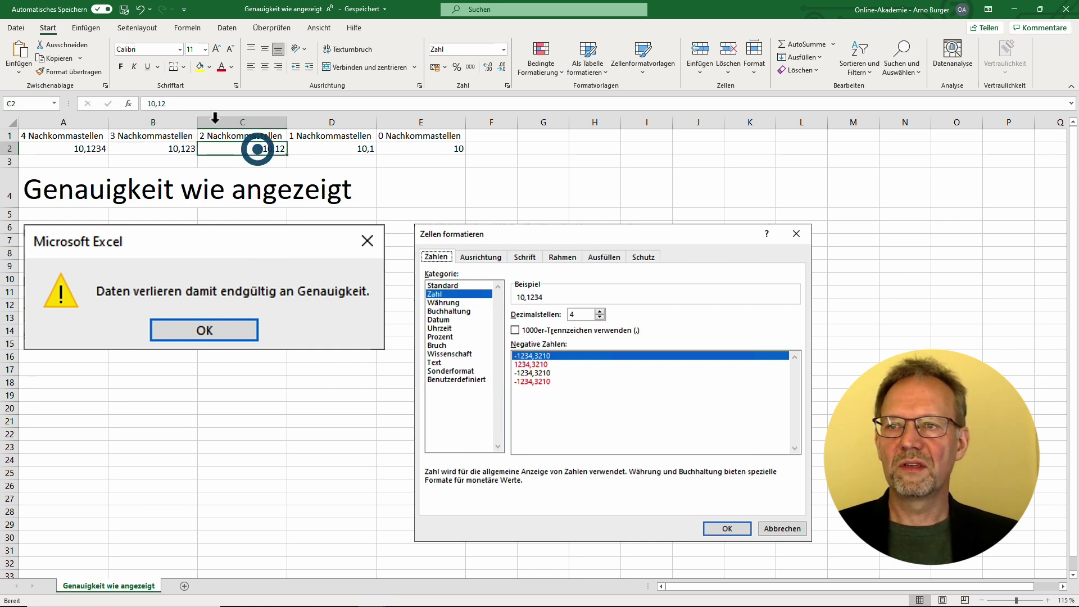
left_click(317, 149)
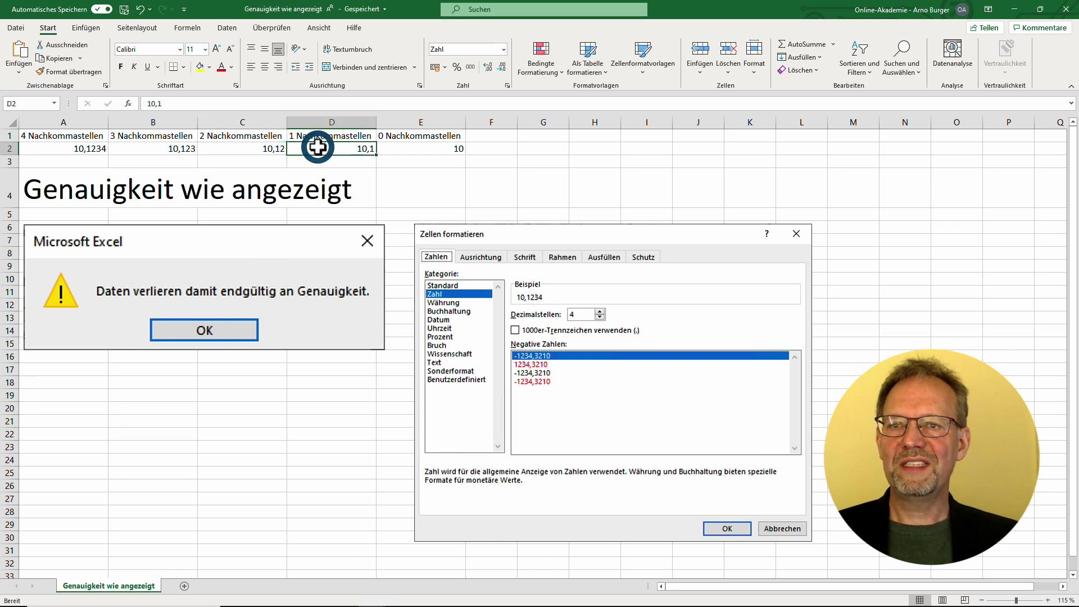
left_click(417, 147)
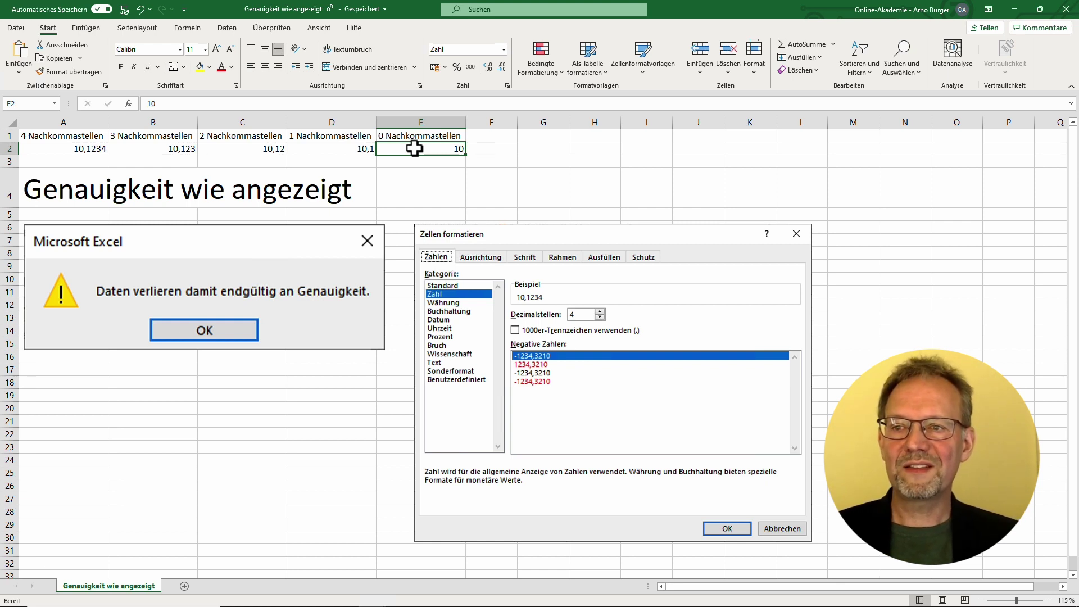
left_click(296, 293)
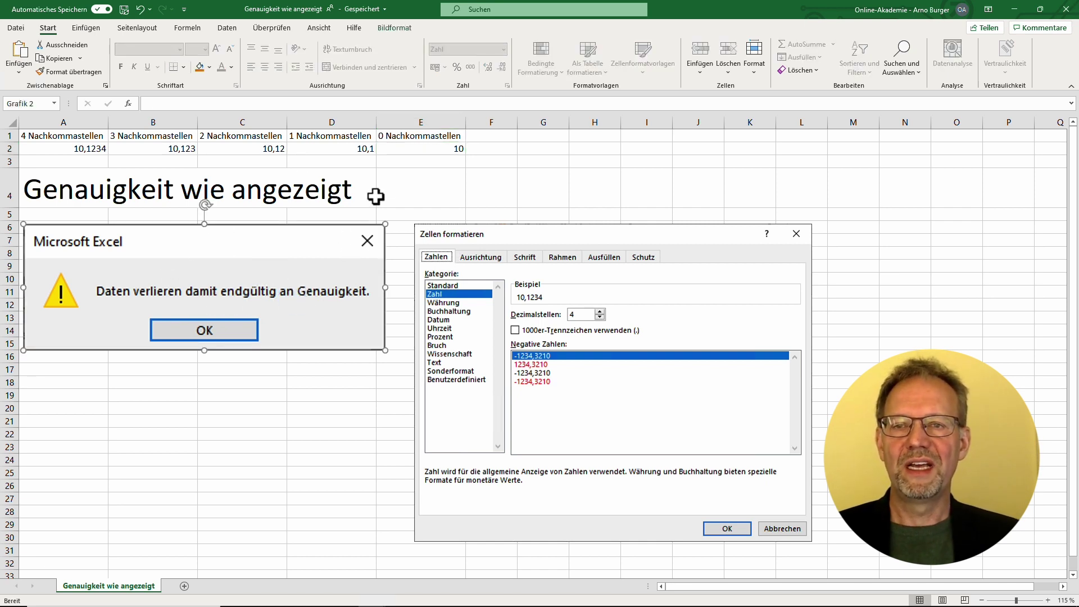
left_click(271, 149)
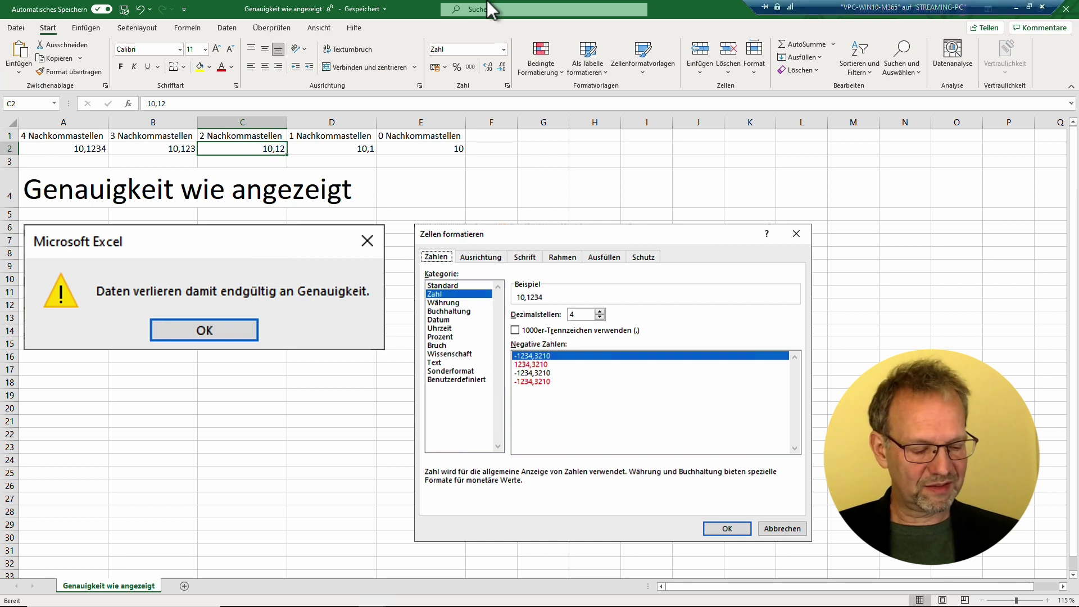
Enter 10,1234 in cell C2 and check the value the cell stores
type("10,1234")
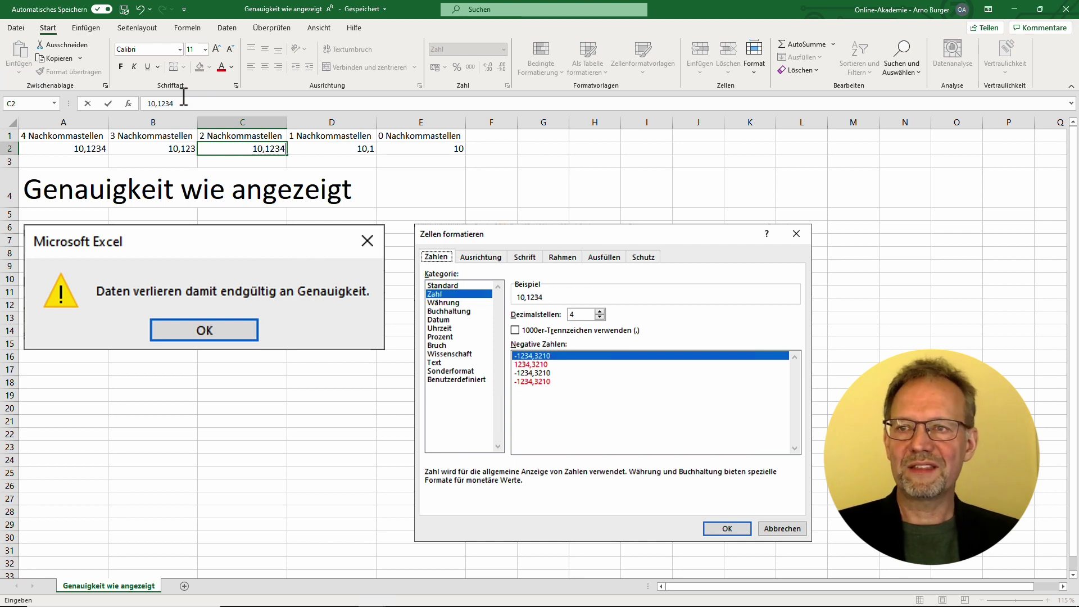
key("Return")
left_click(275, 150)
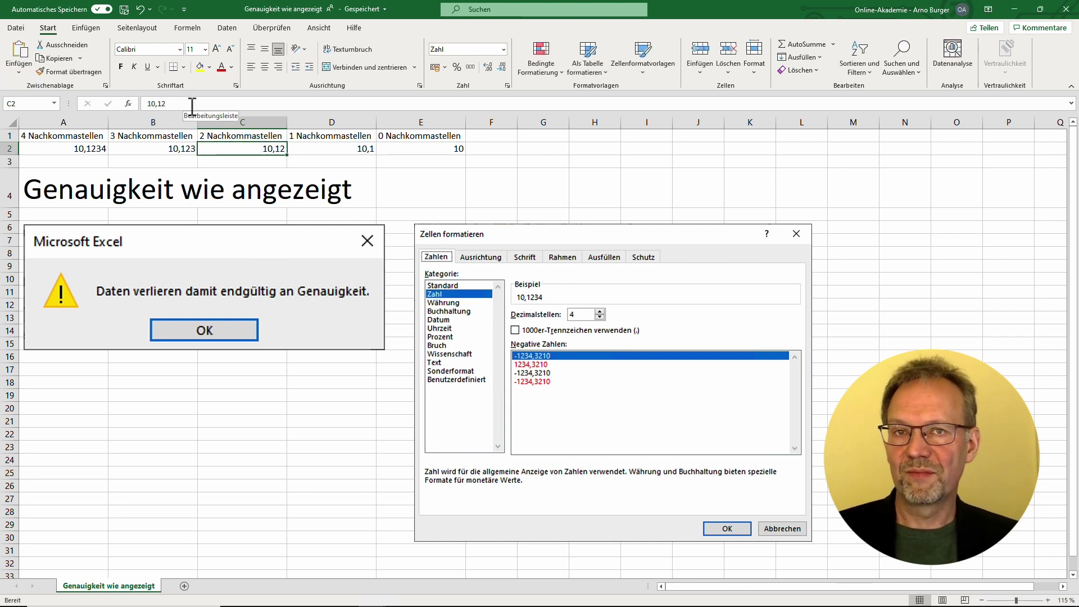
Switch to the "Probleme mit Nachkommastellen in Excel" workbook and turn off "Genauigkeit wie angezeigt festlegen" in its advanced options
key("alt+Tab")
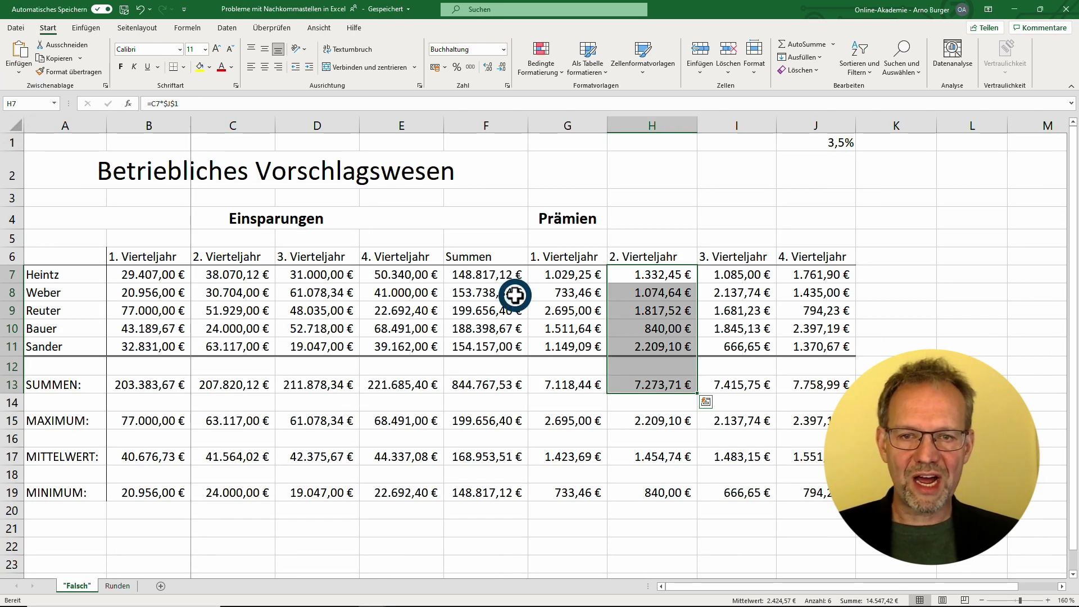
left_click(514, 293)
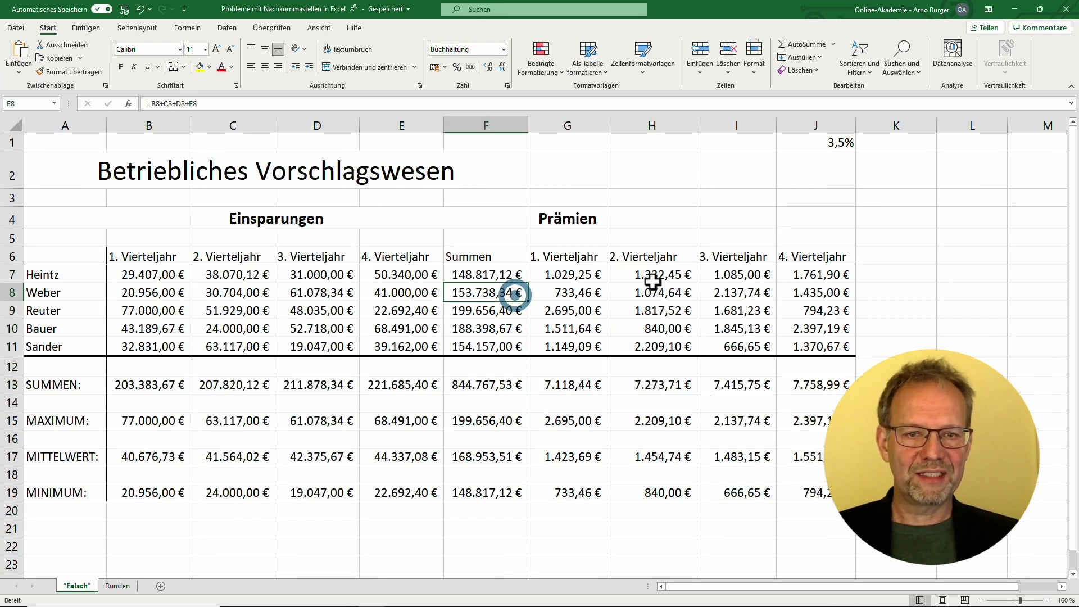
left_click(674, 274)
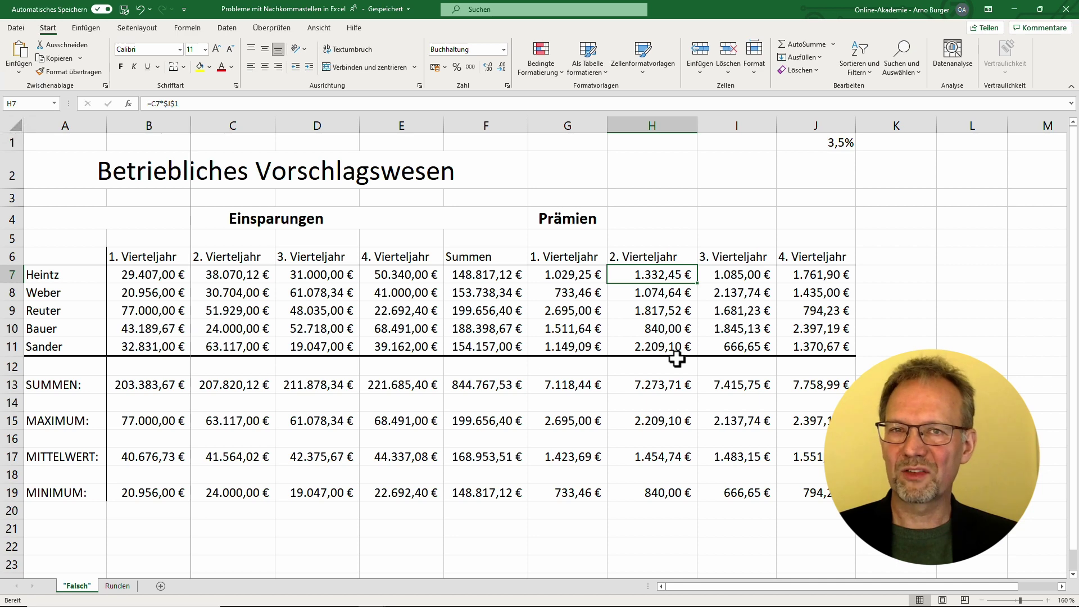
left_click(16, 28)
left_click(39, 584)
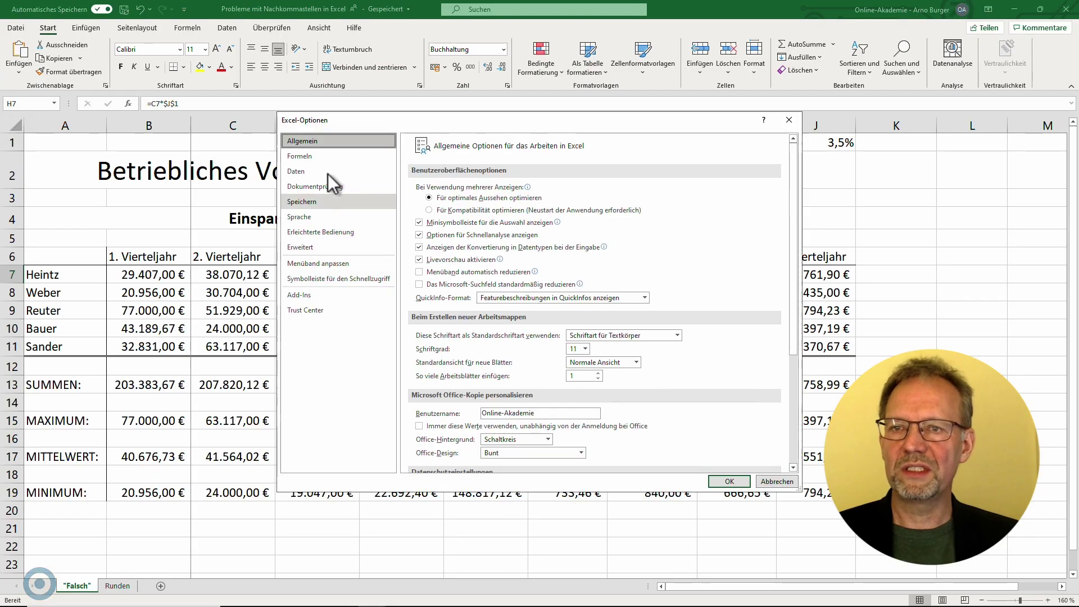
left_click(322, 251)
scroll(787, 322, "down", 20)
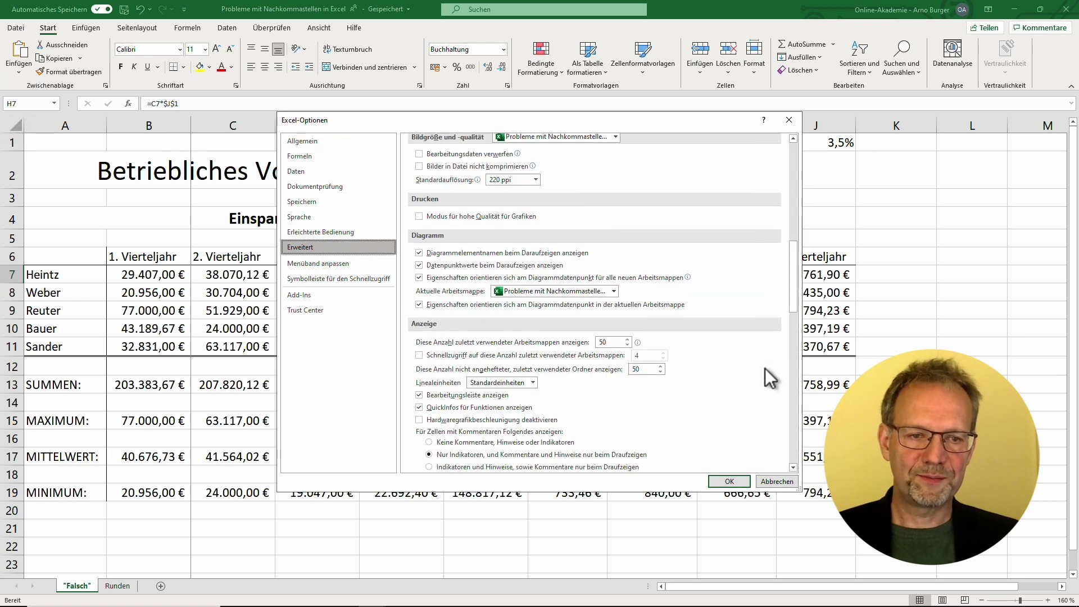
scroll(767, 370, "down", 1)
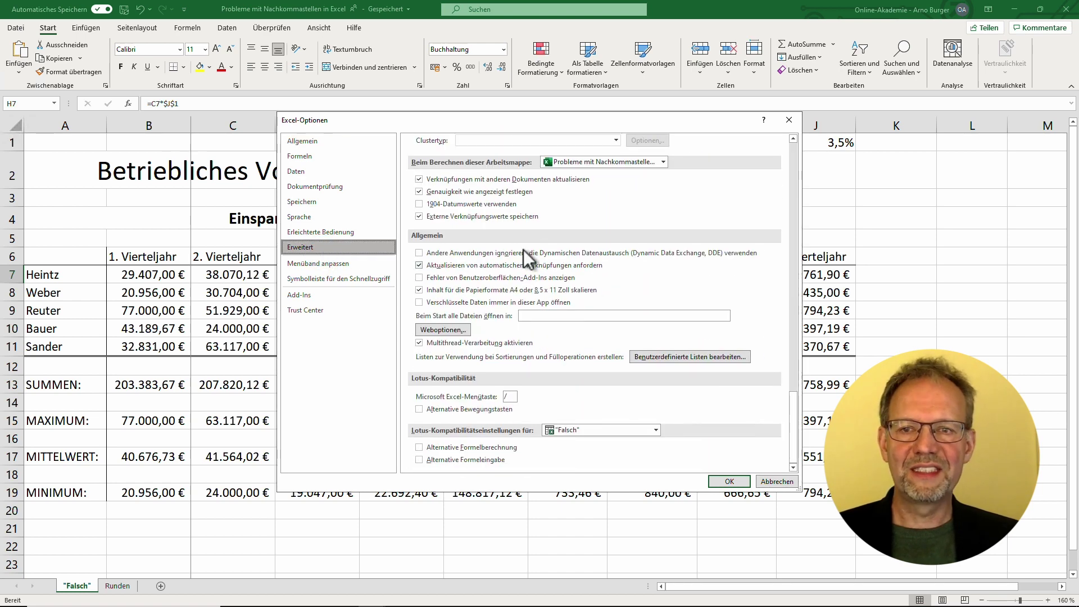
left_click(460, 191)
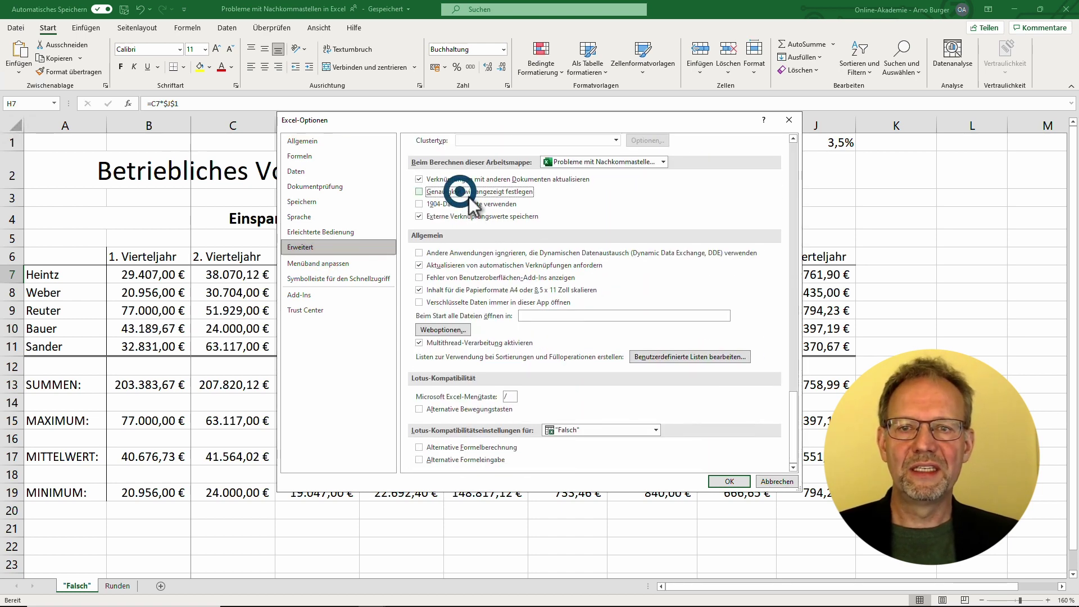
left_click(740, 482)
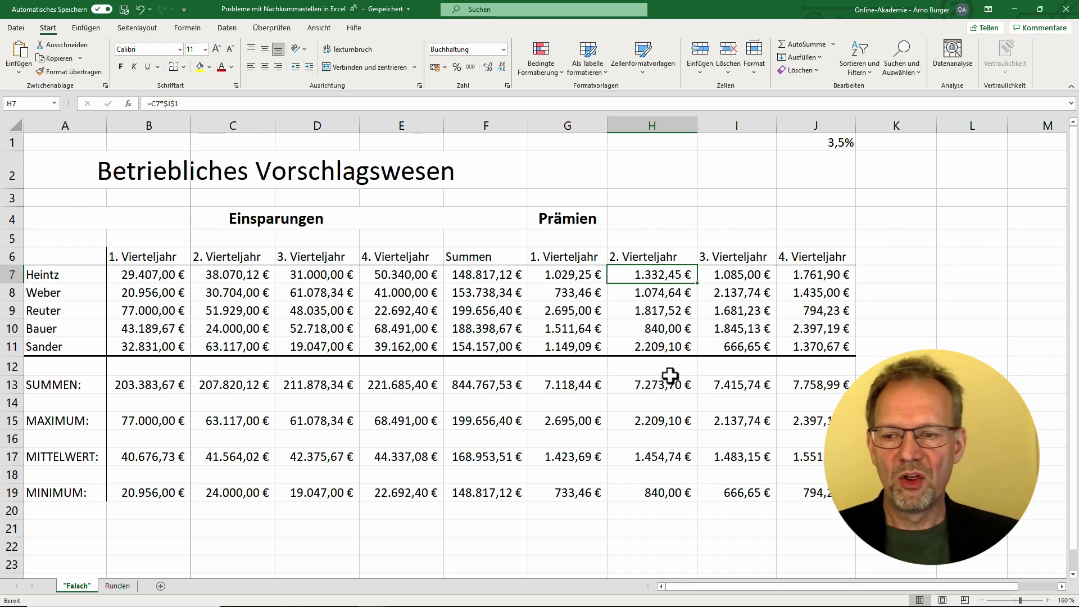
Examine the RUNDEN function examples and their source number in A3 on the Runden sheet
left_click(121, 586)
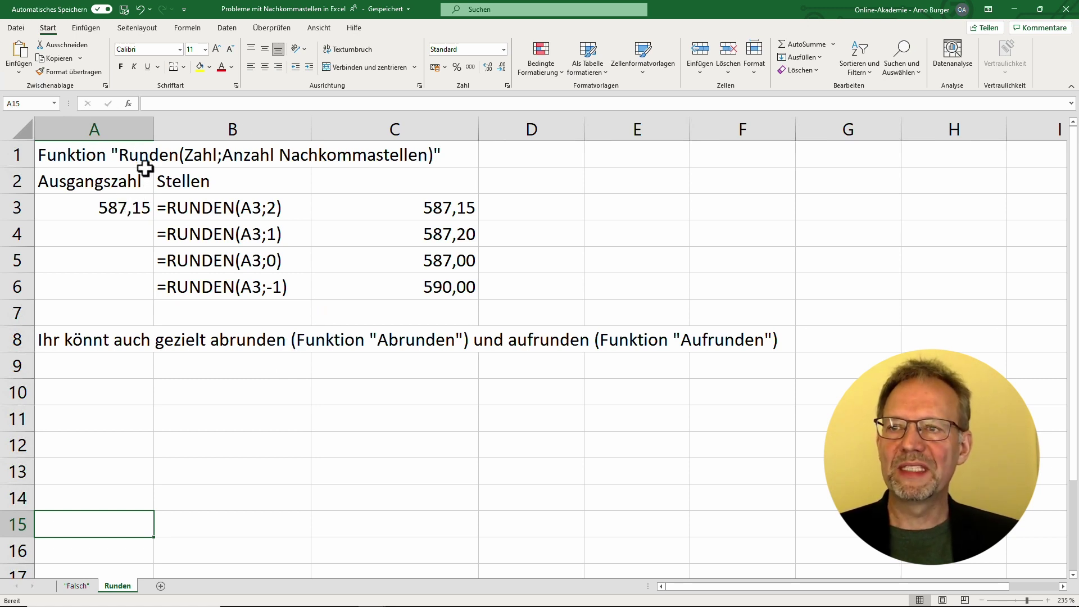
left_click(126, 209)
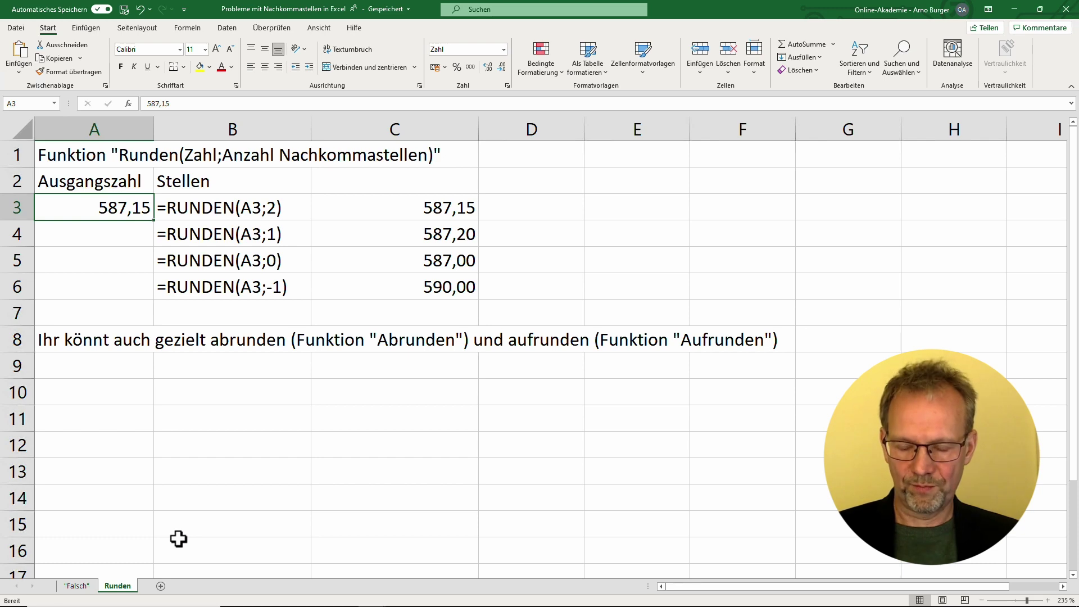
key("alt+Tab")
key("alt+Tab")
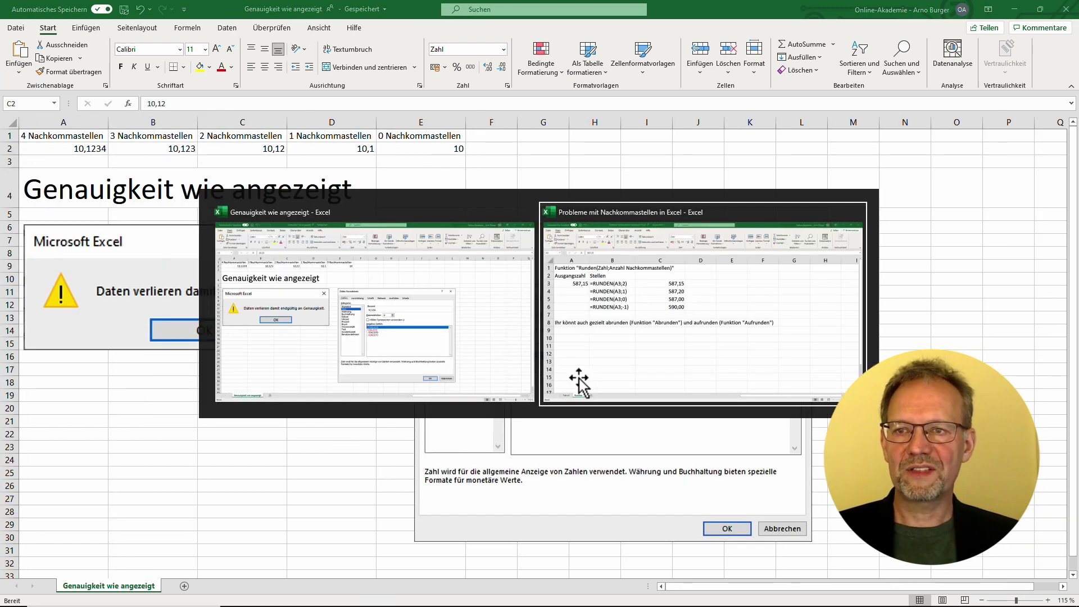
key("Escape")
key("alt+Tab")
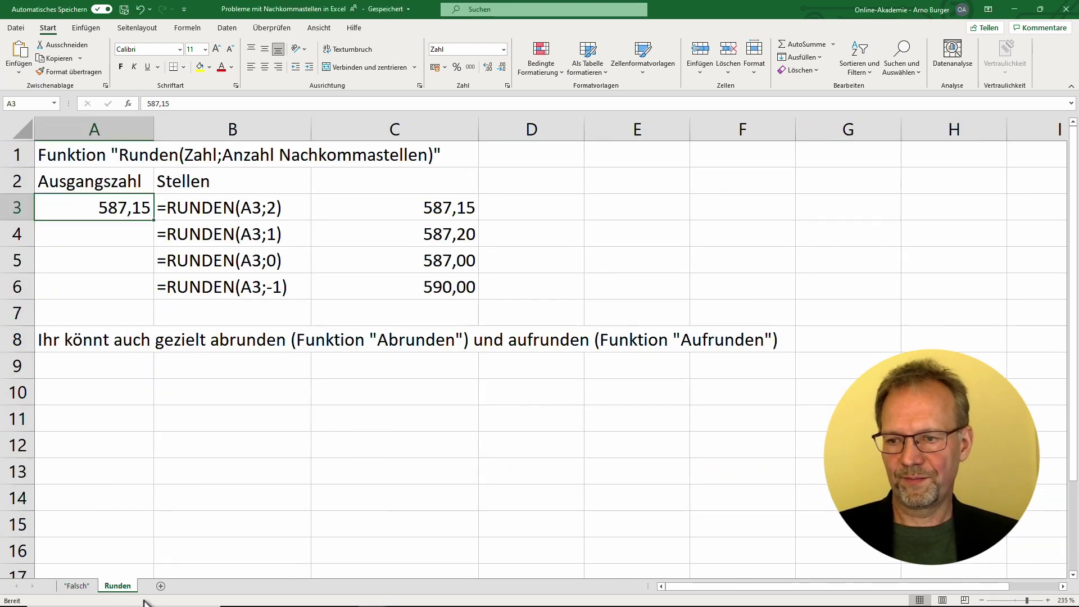
On the "Falsch" sheet, wrap the premium formula in H7 in a rounding function so it reads =RUNDEN(C7*$J$1;2)
left_click(78, 586)
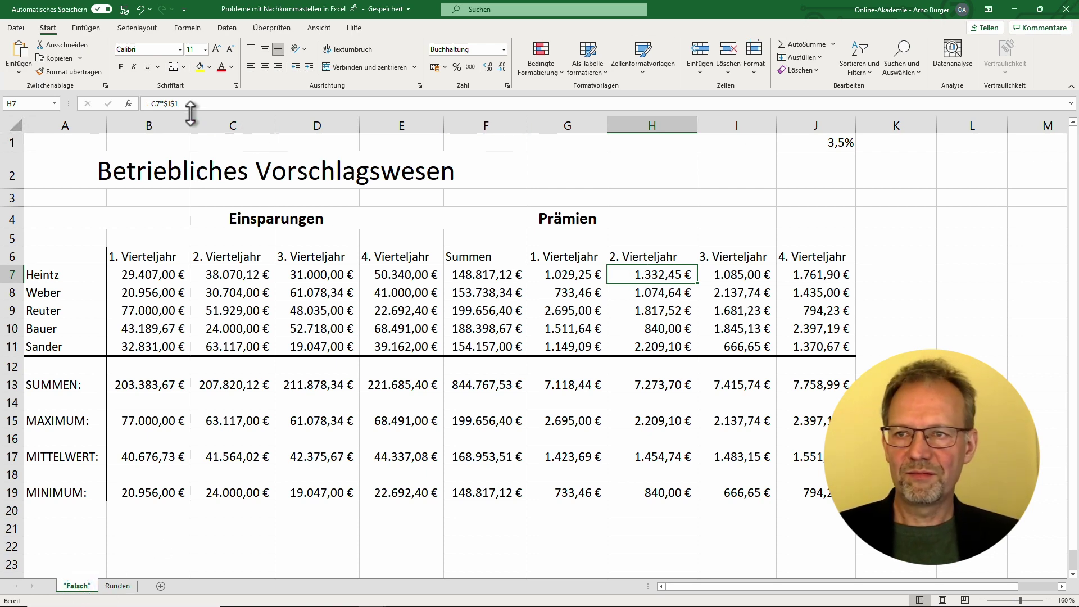
left_click(153, 104)
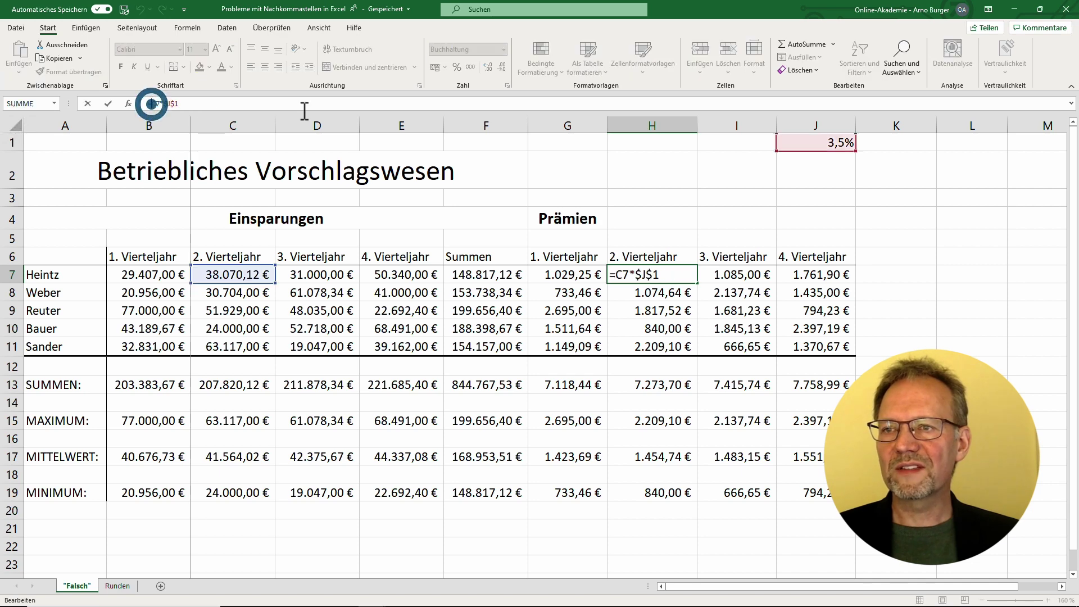
type("Runden")
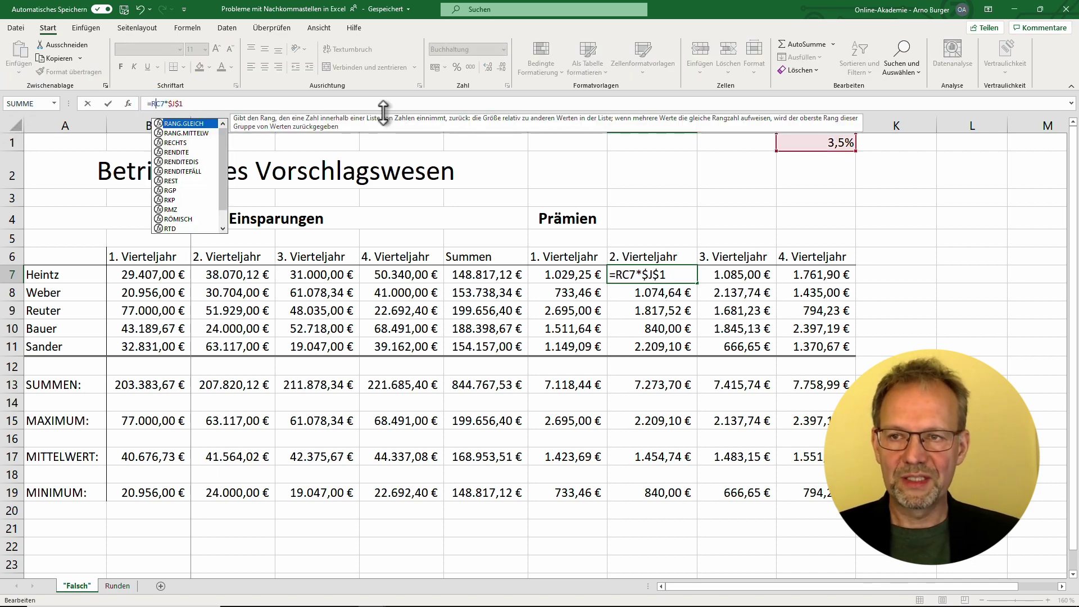
type("(")
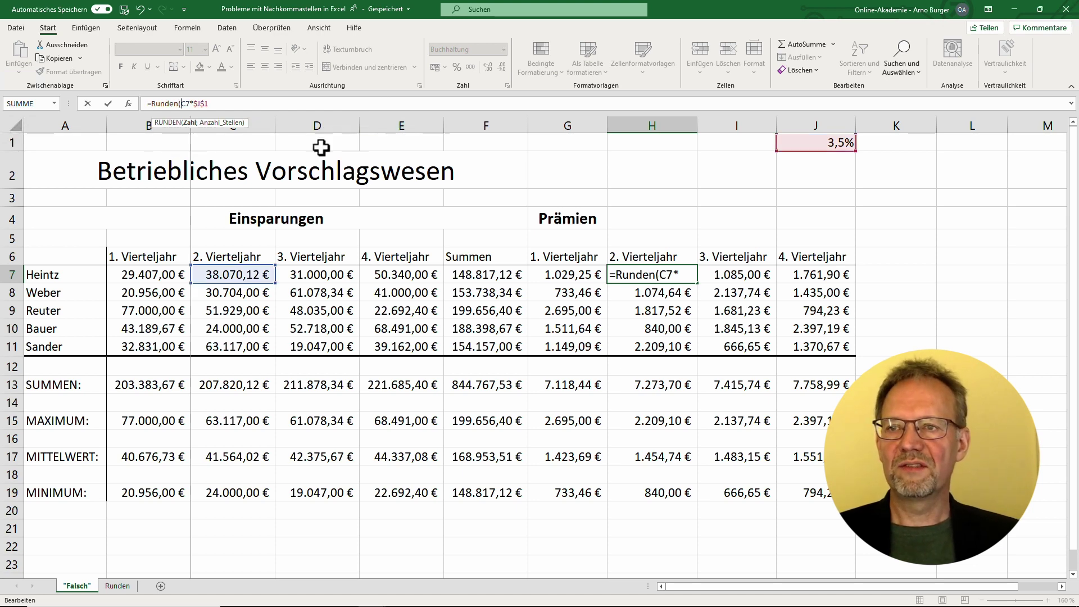
left_click(215, 103)
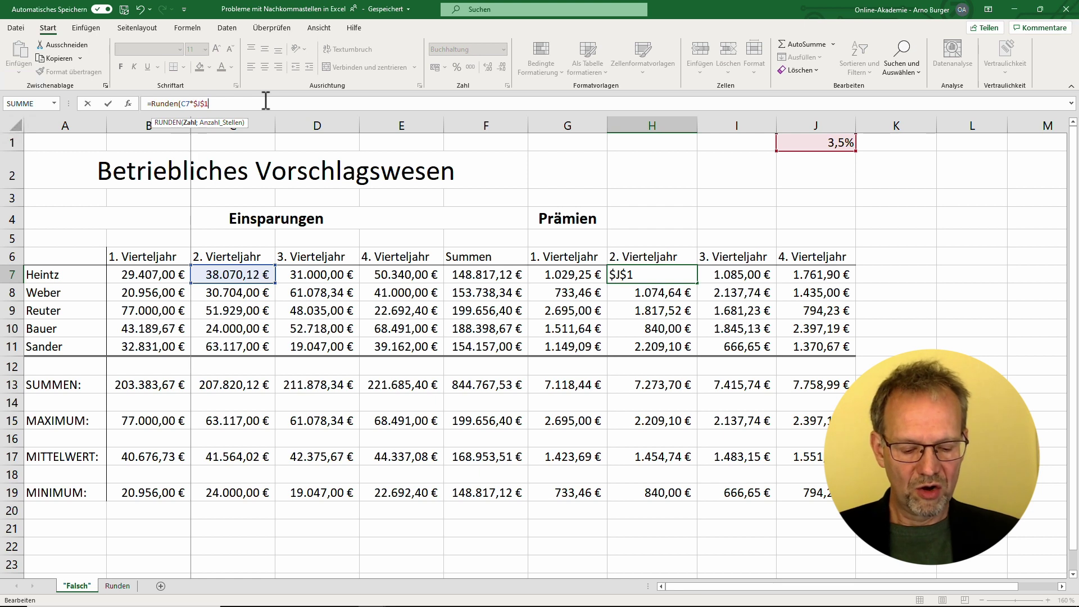
type(";")
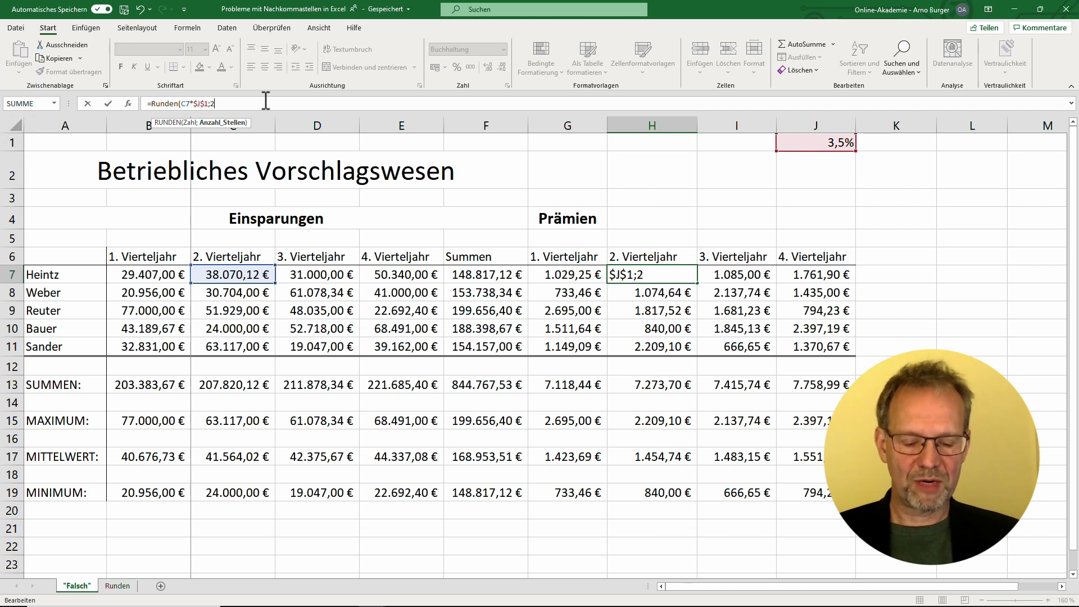
type("2)")
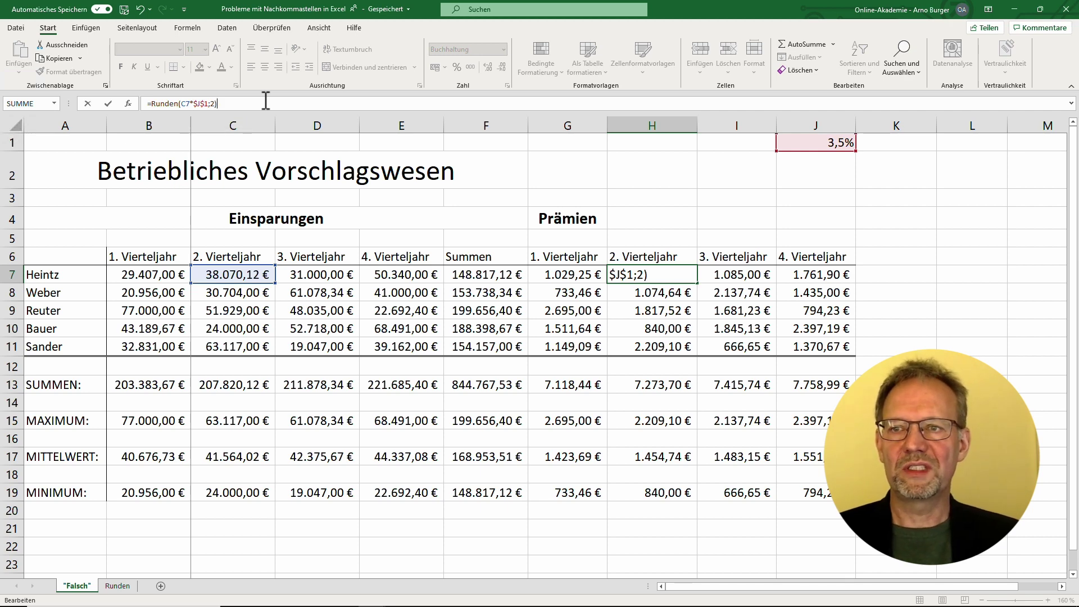
key("Return")
key("Up")
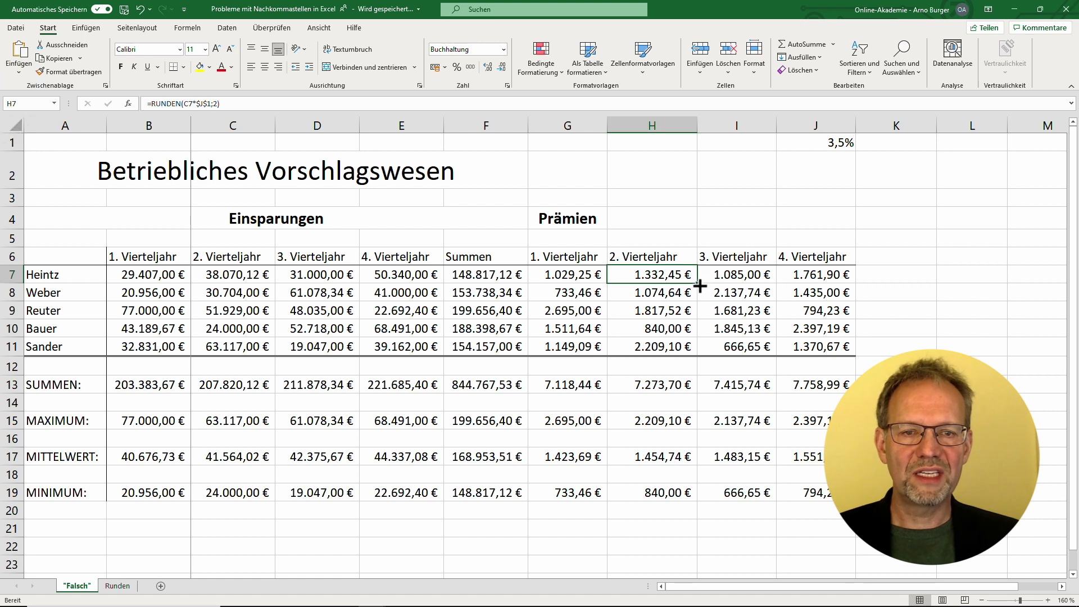
Fill the rounding formula from H7 down to H11 and check the formulas in H7 and H8
left_click_drag(698, 282, 700, 356)
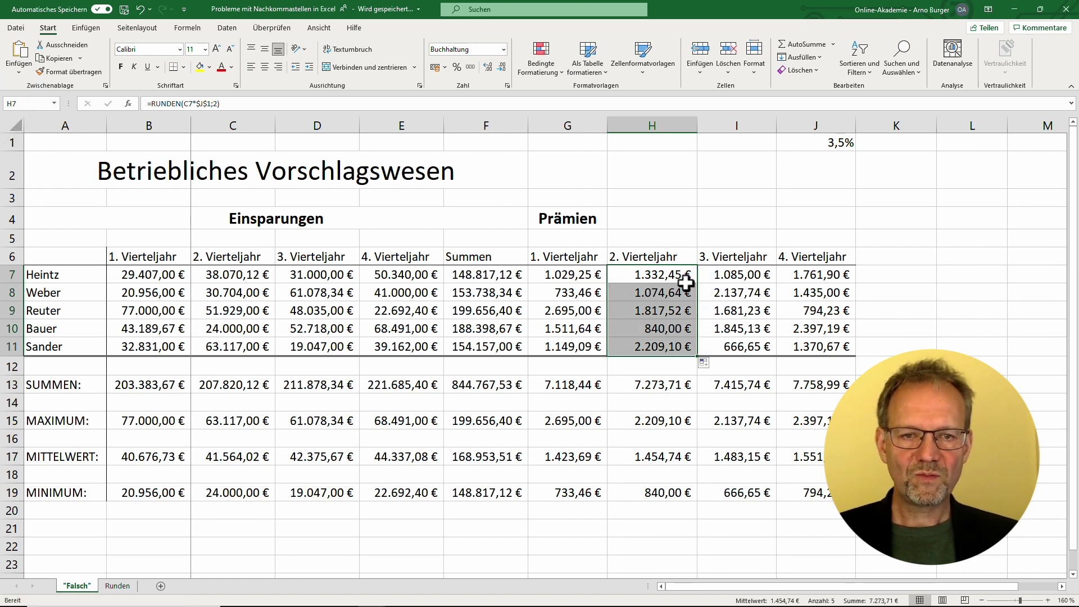
left_click(691, 278)
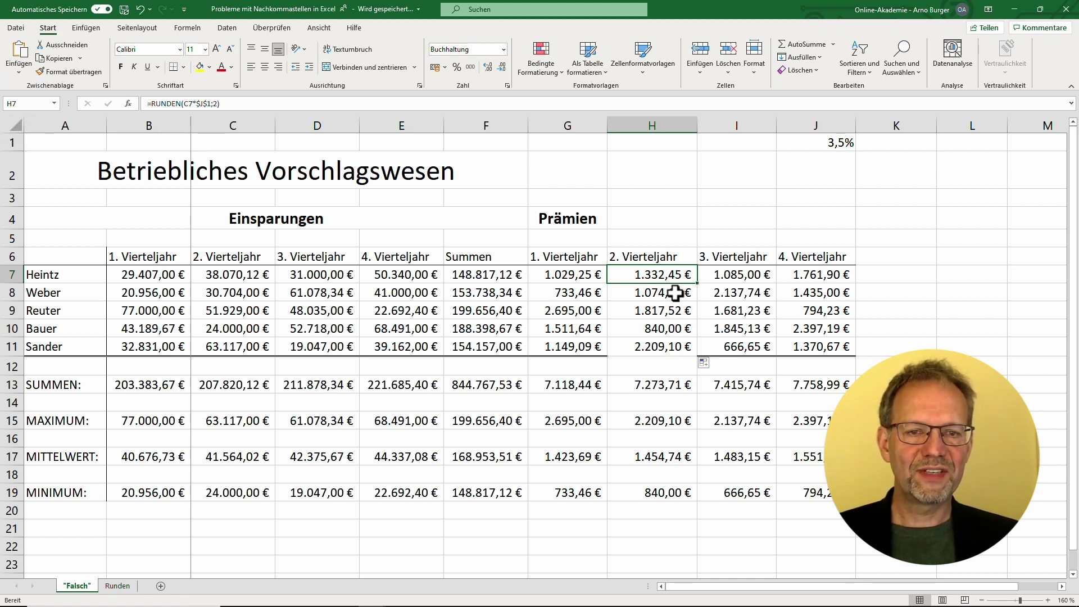
left_click(676, 295)
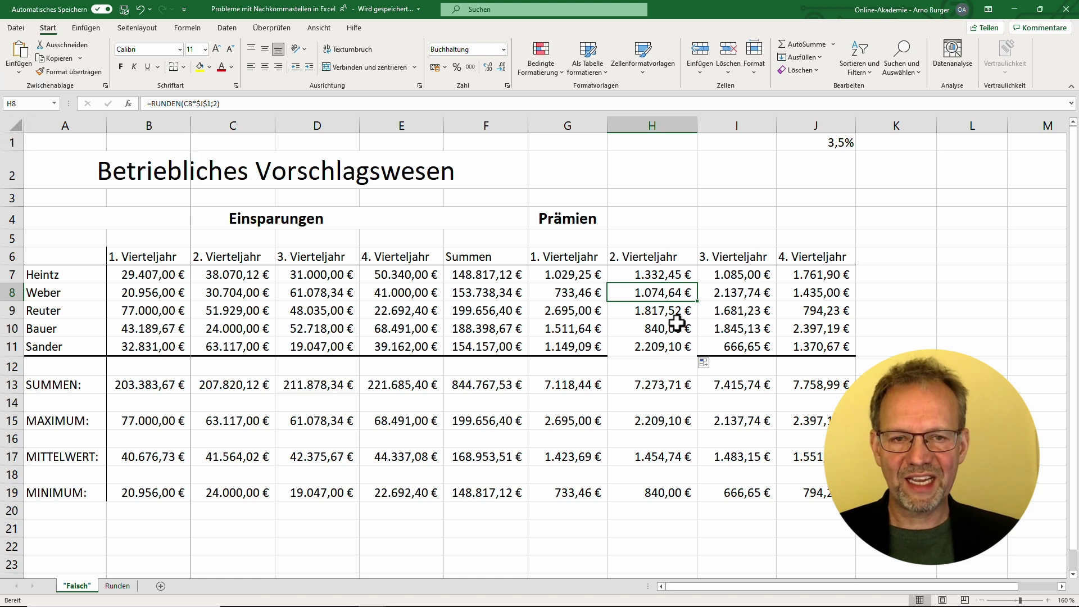
Display the second-quarter premiums and their total in H7:H13 with five decimal places
left_click_drag(649, 274, 648, 384)
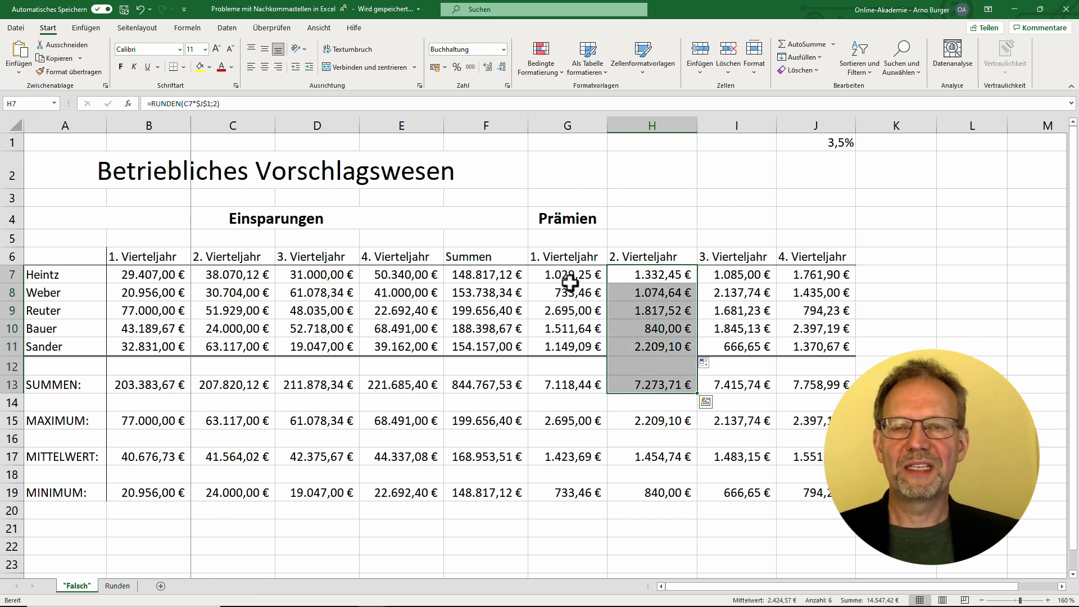
left_click(487, 67)
left_click(486, 66)
left_click(487, 66)
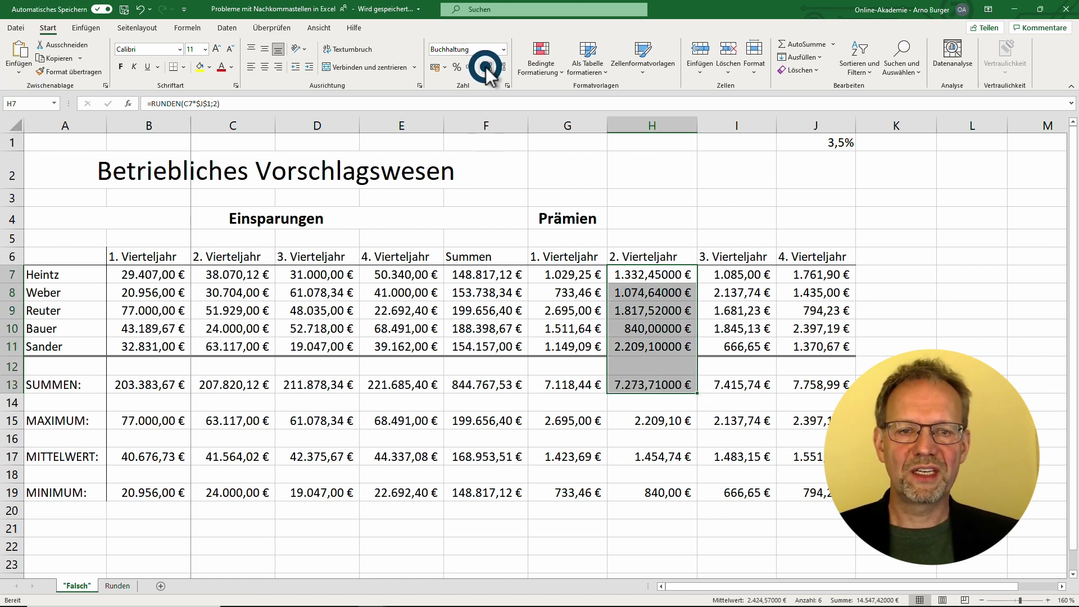